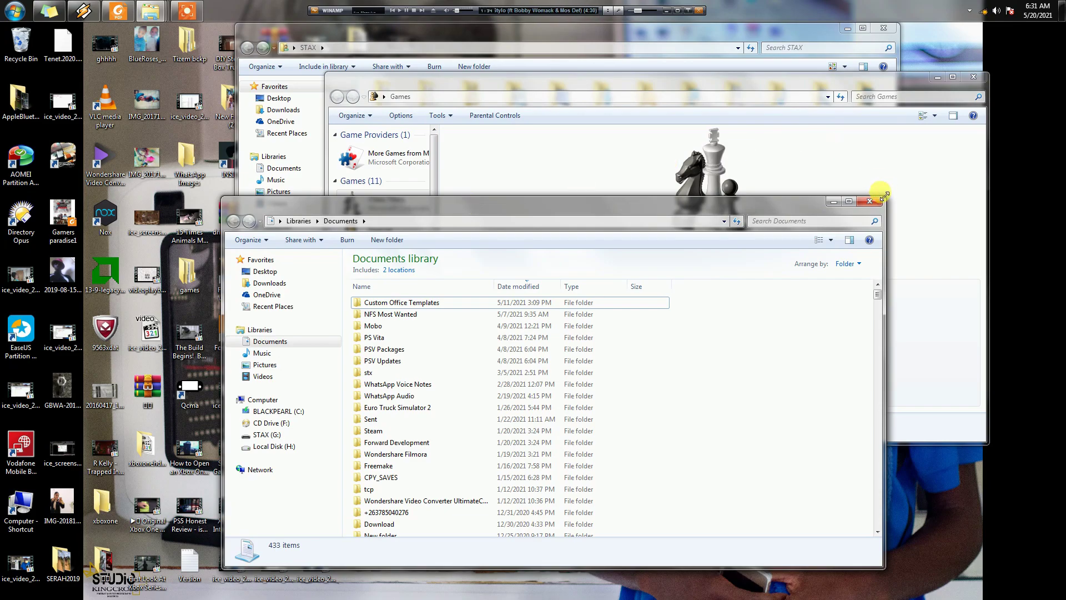
Close the three open Explorer windows: Documents, Games and STAX.
click(881, 202)
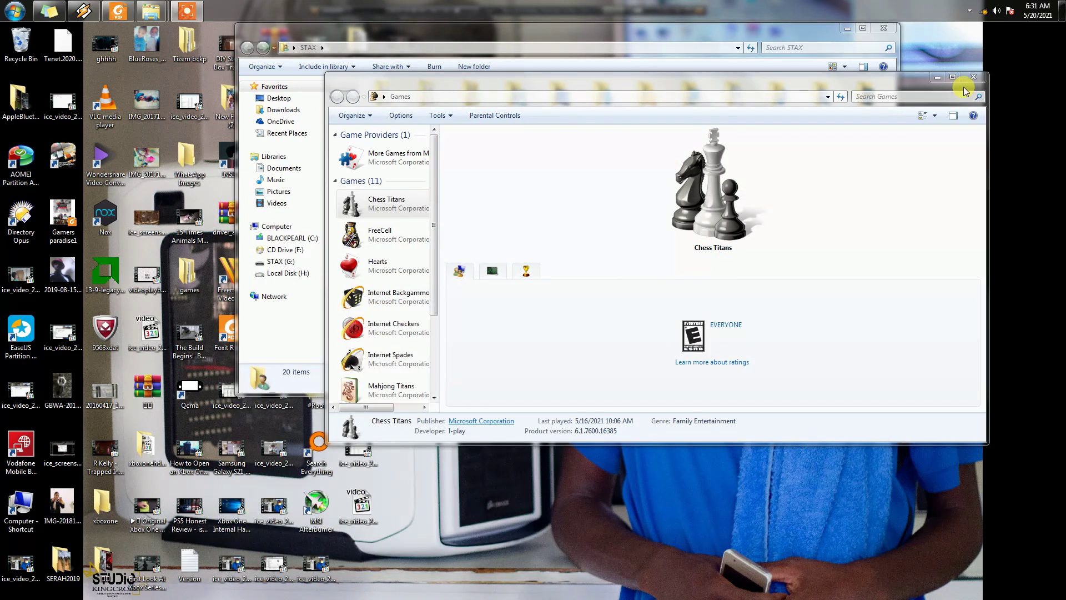
click(973, 77)
click(883, 28)
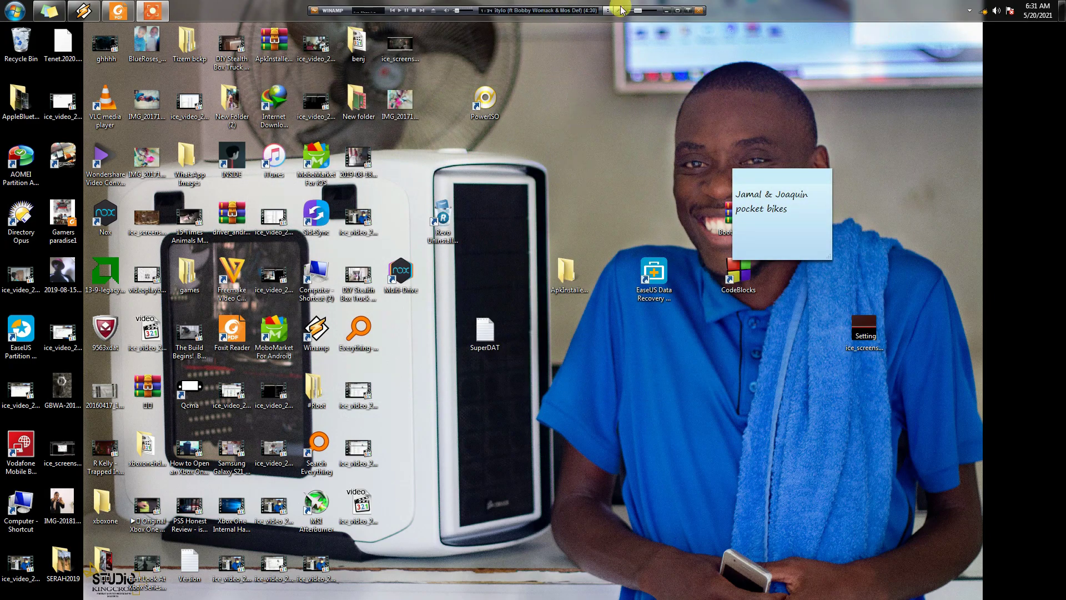
Hide all desktop icons and dock the taskbar at the lower edge of the desktop.
right_click(562, 154)
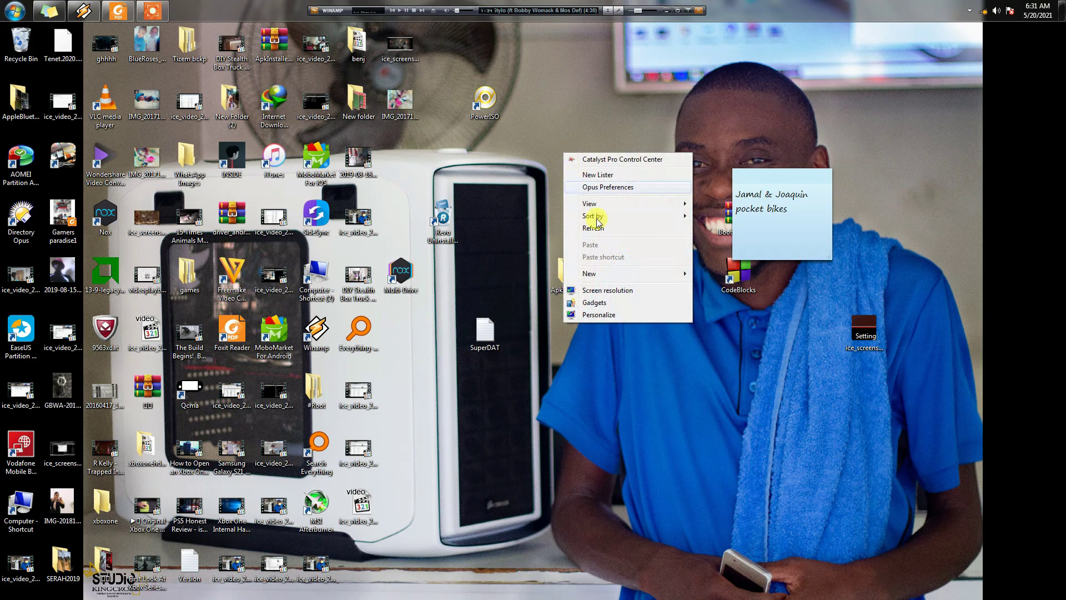
mouse_move(625, 276)
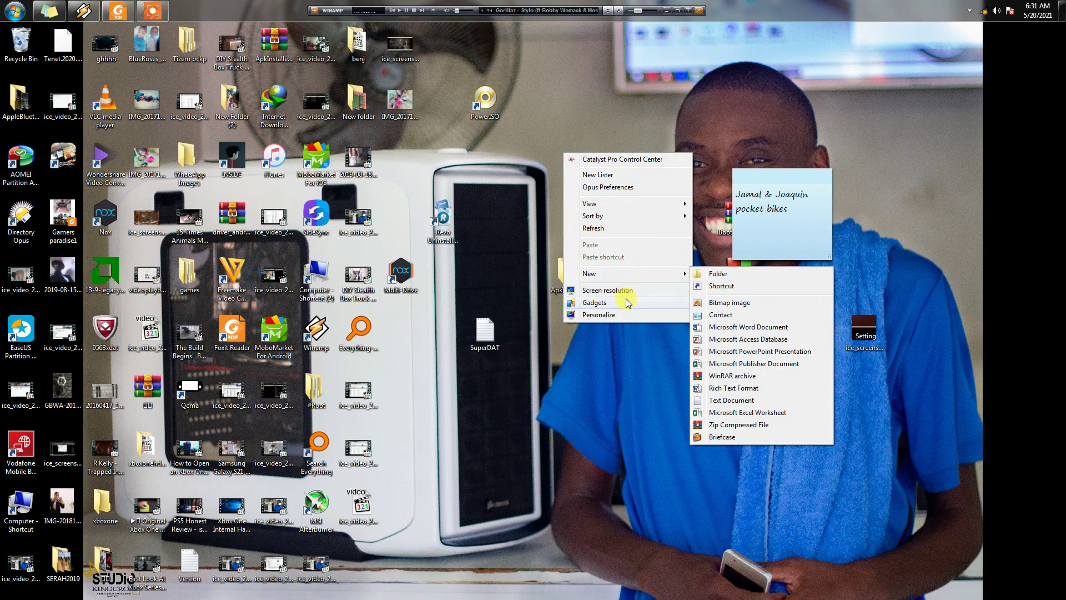
mouse_move(609, 205)
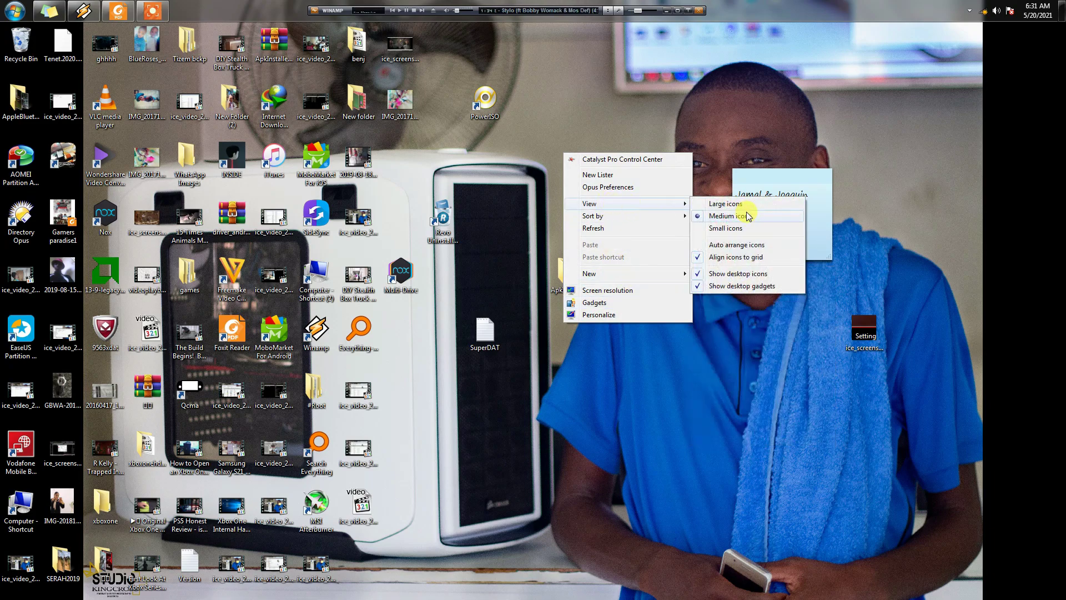
click(740, 273)
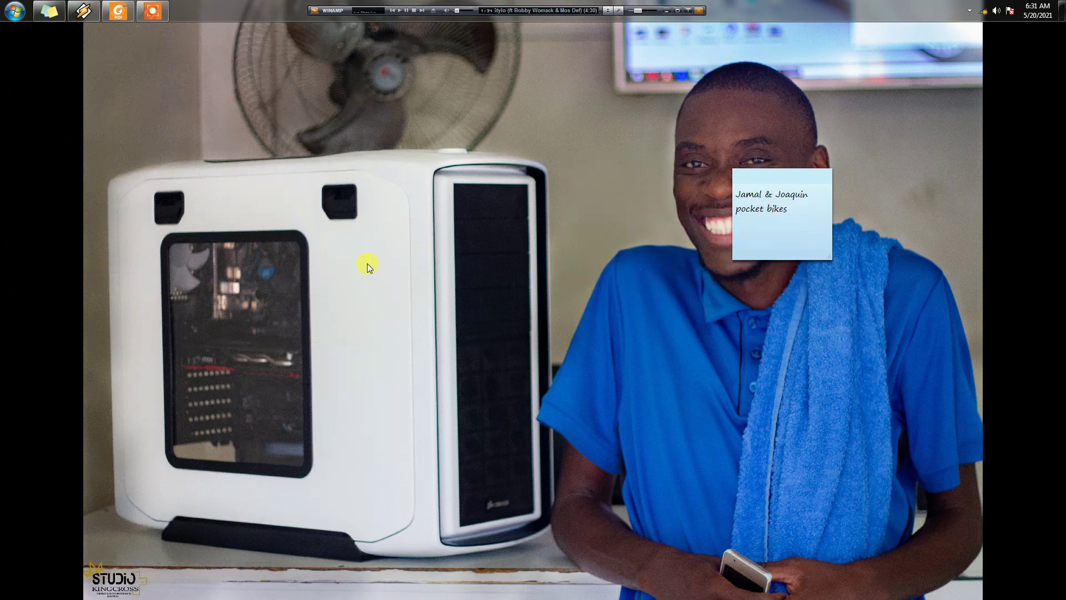
drag(291, 4, 486, 591)
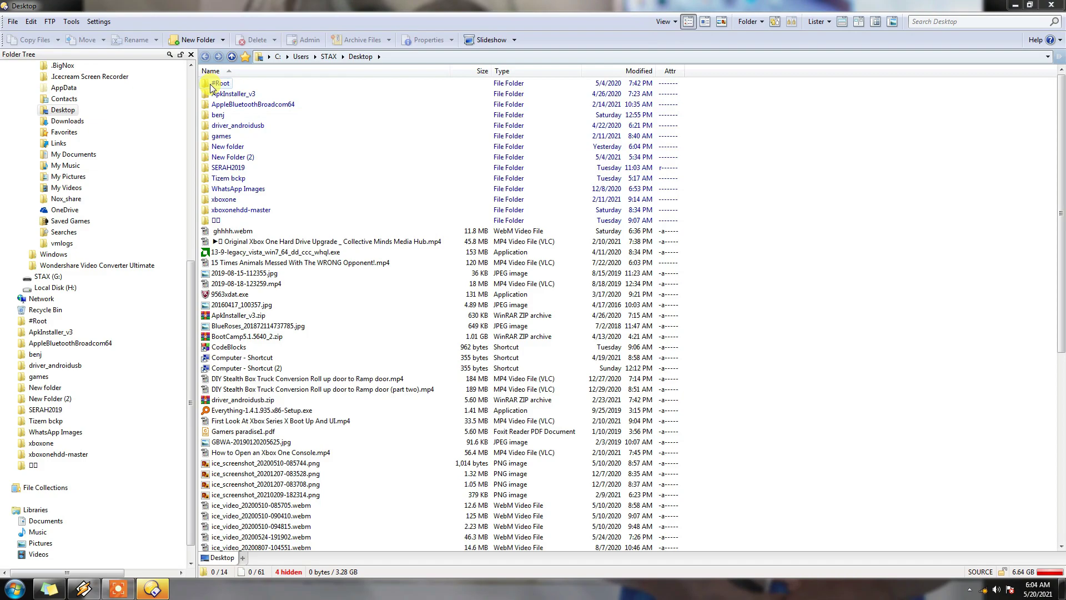
click(65, 23)
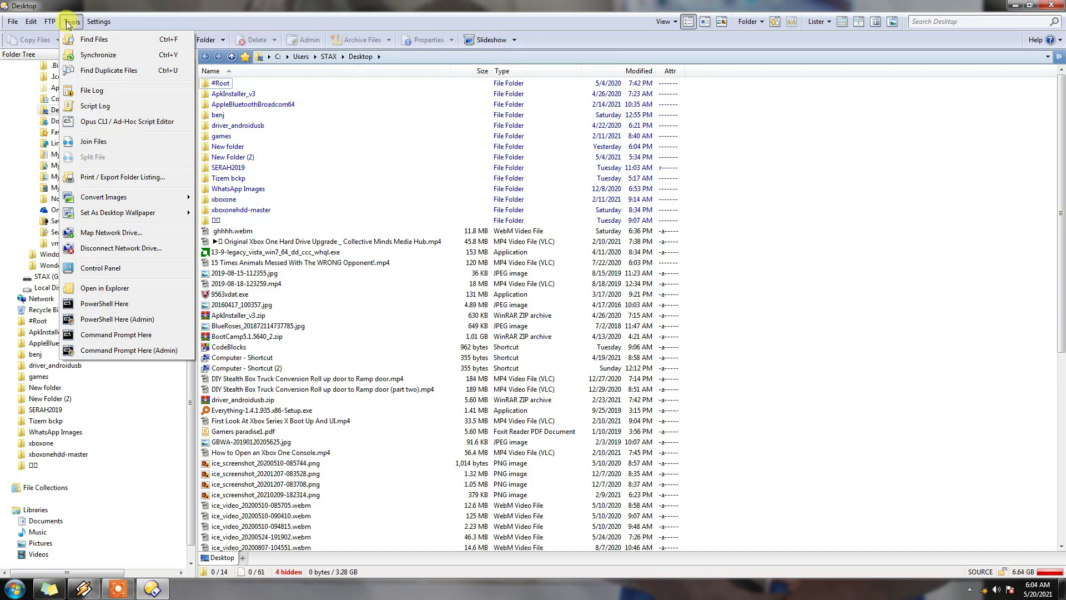
mouse_move(54, 25)
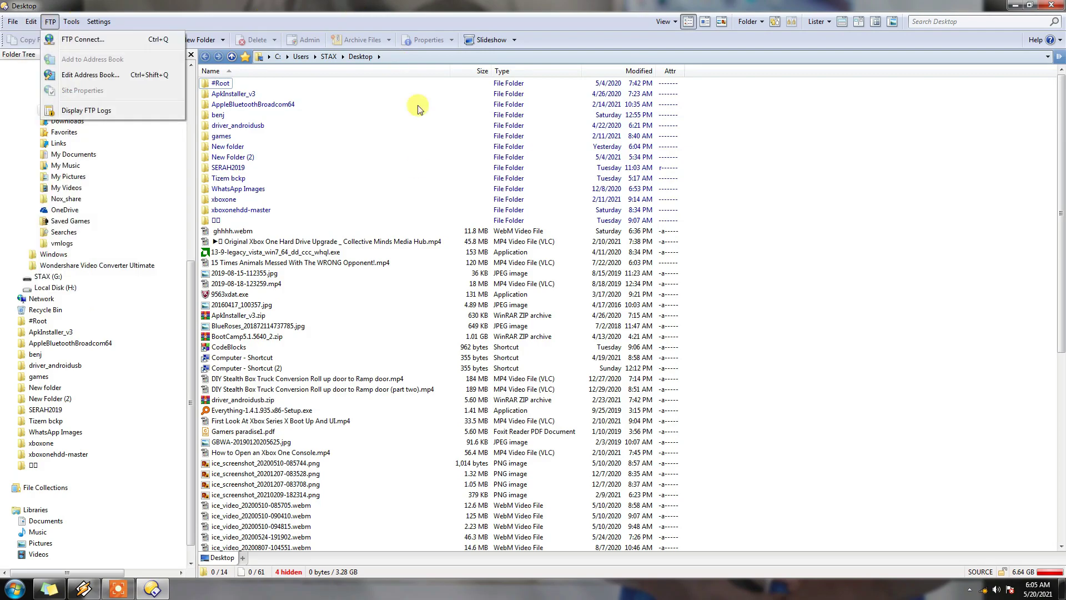
click(369, 202)
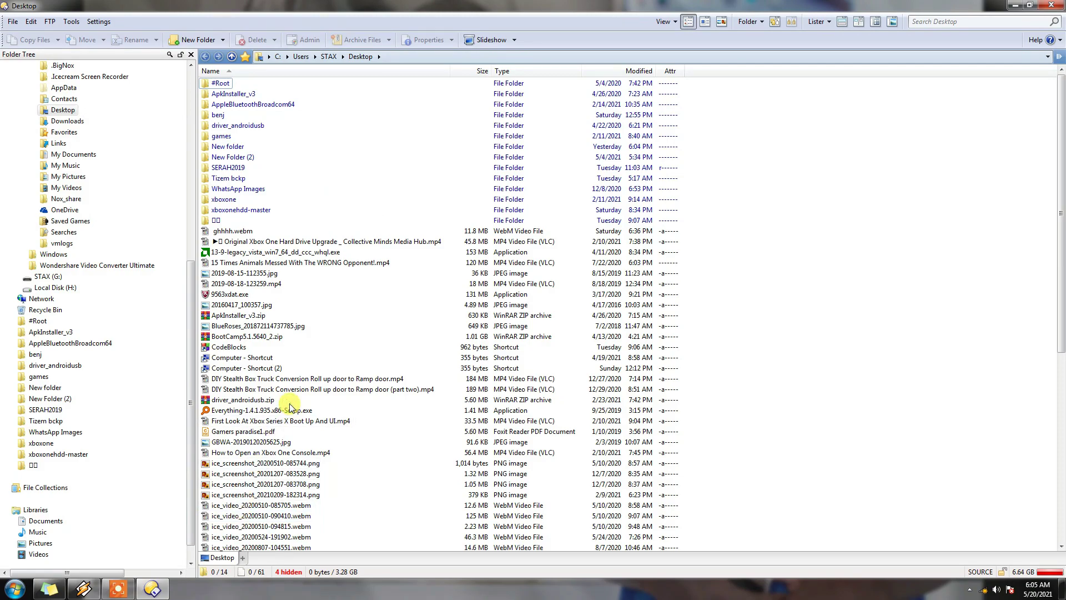
Open an additional folder tab for Desktop and close it again.
click(241, 557)
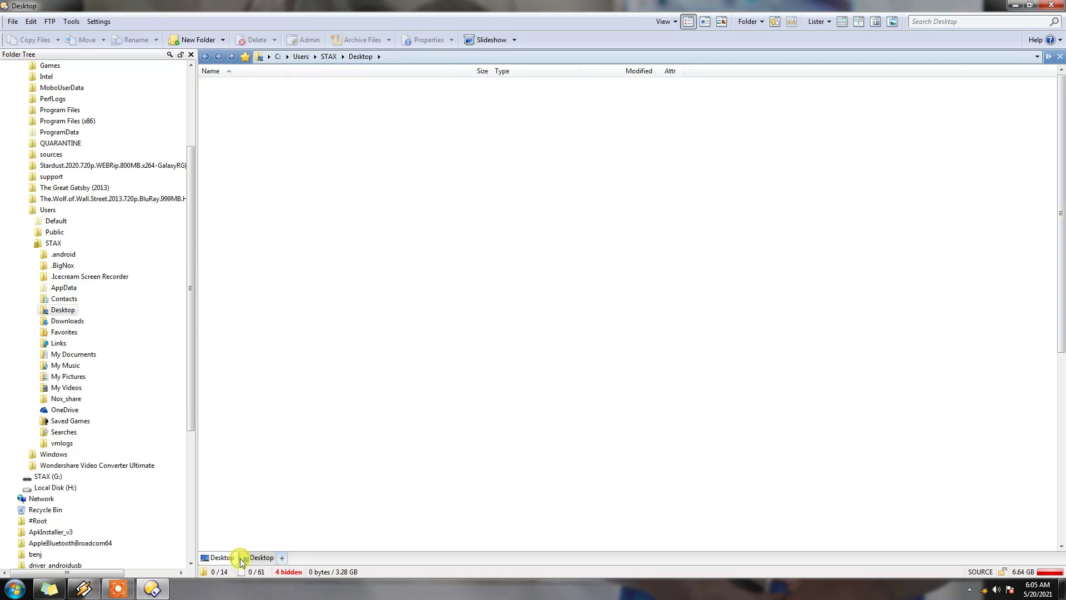
click(272, 558)
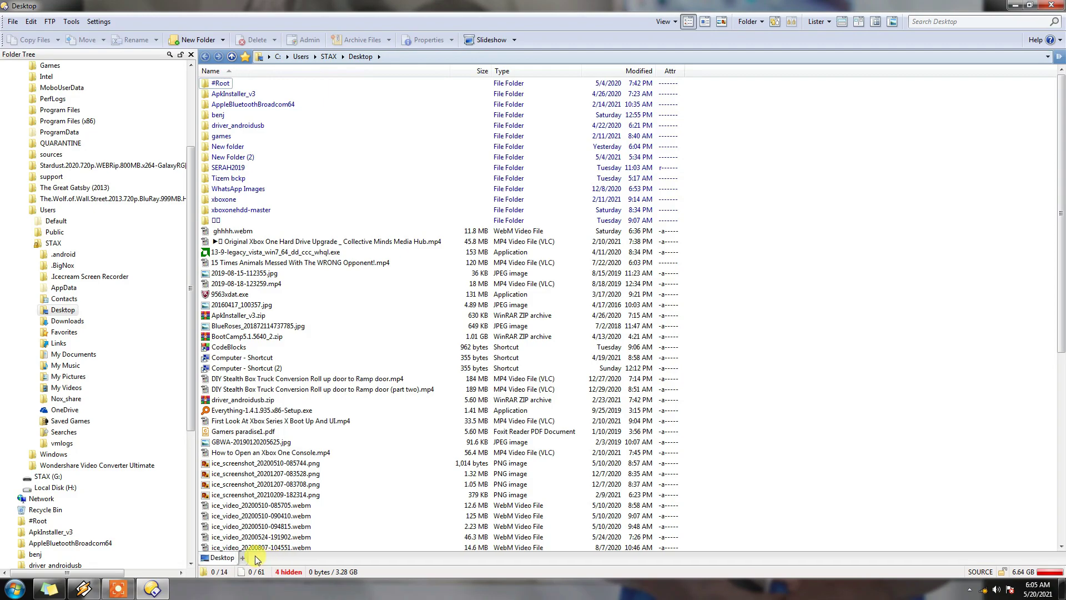
right_click(251, 560)
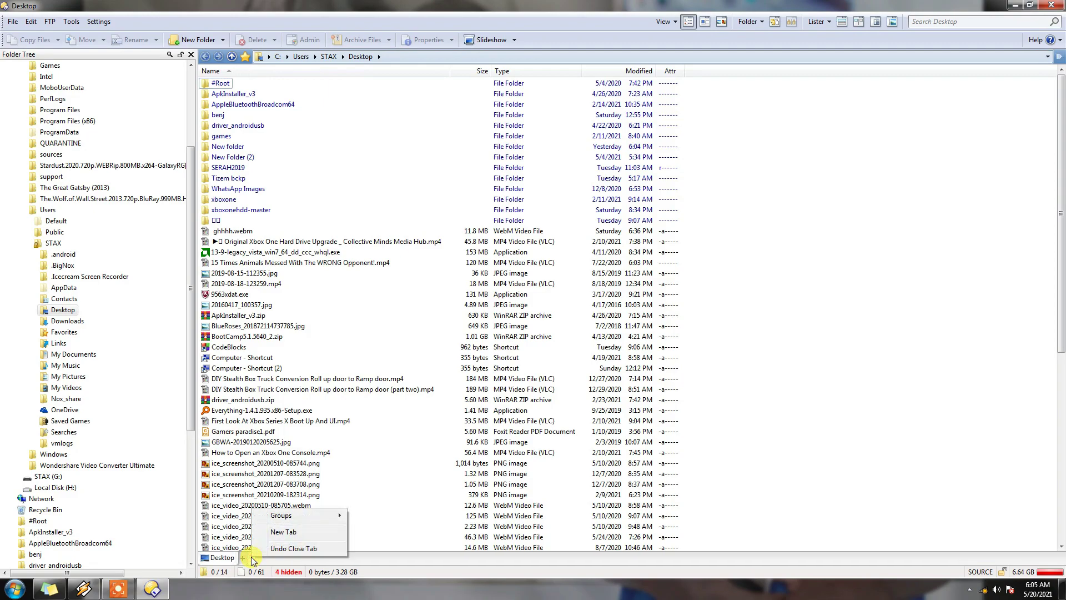
click(423, 558)
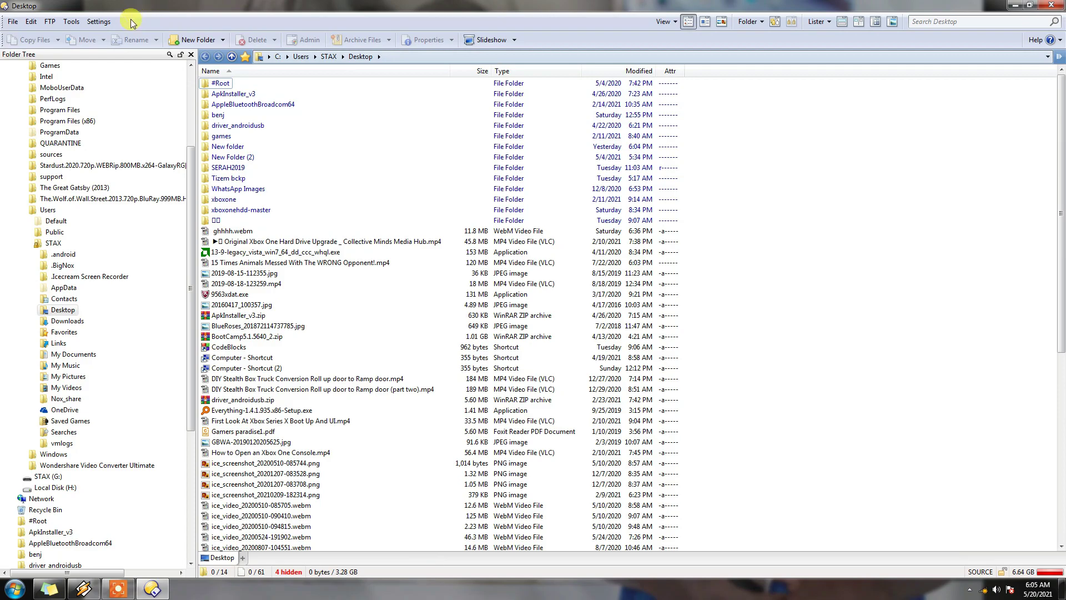
Start restoring the Directory Opus configuration from the backup file STAX - Opus Config - 2021-05-15.ocb in the Documents library.
click(110, 23)
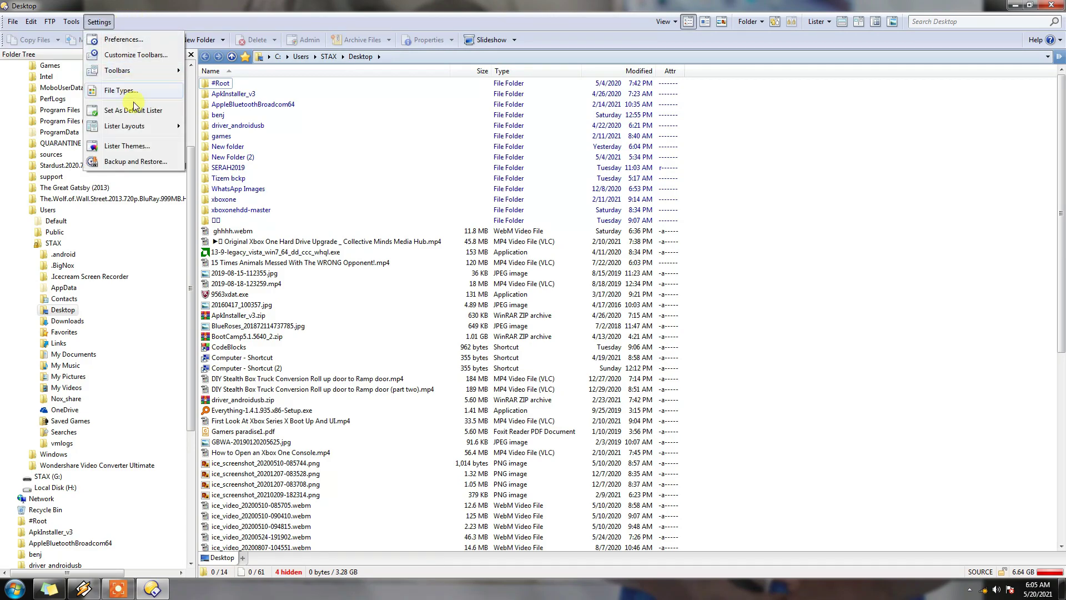
click(161, 166)
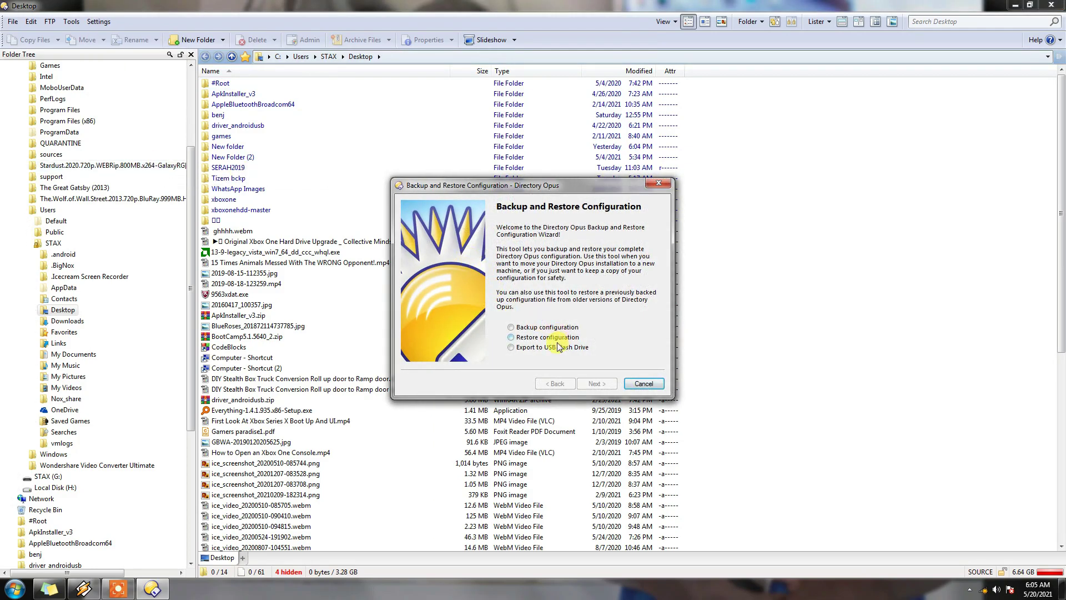
click(553, 338)
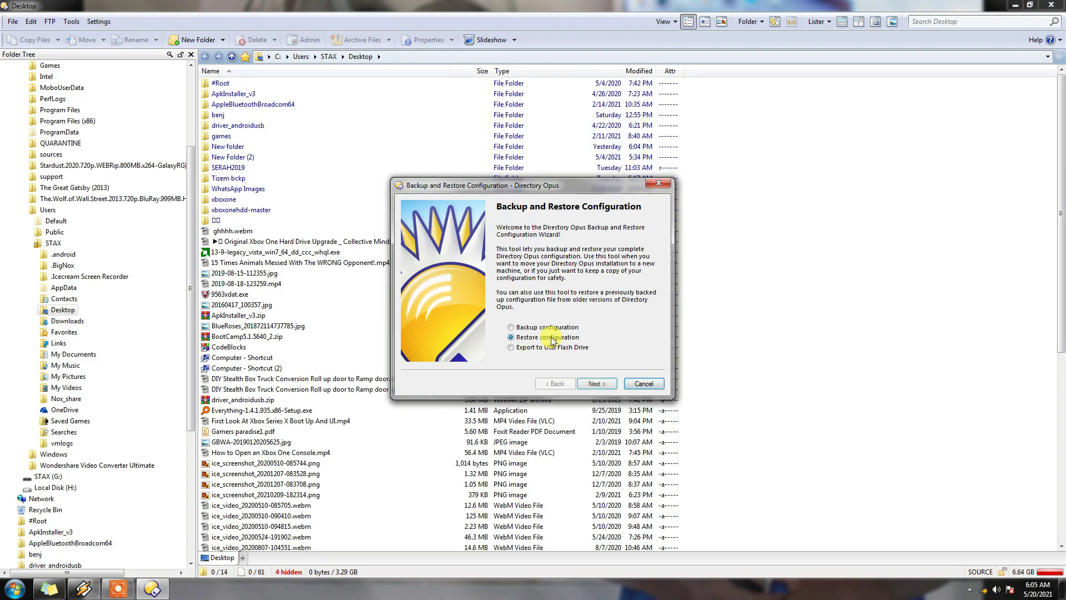
click(597, 384)
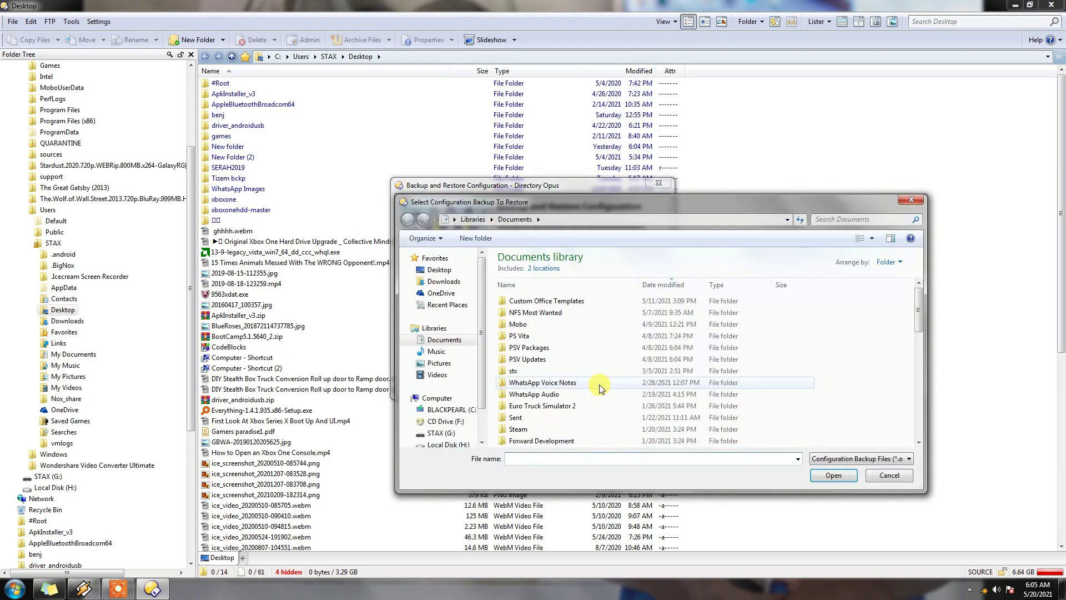
click(598, 384)
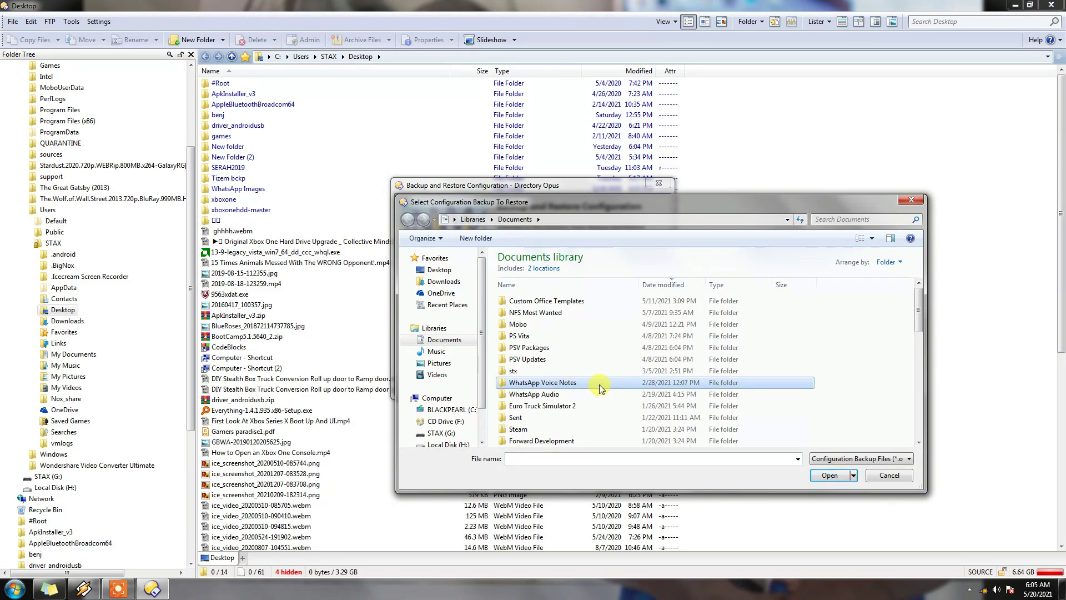
scroll(598, 384, down, 10)
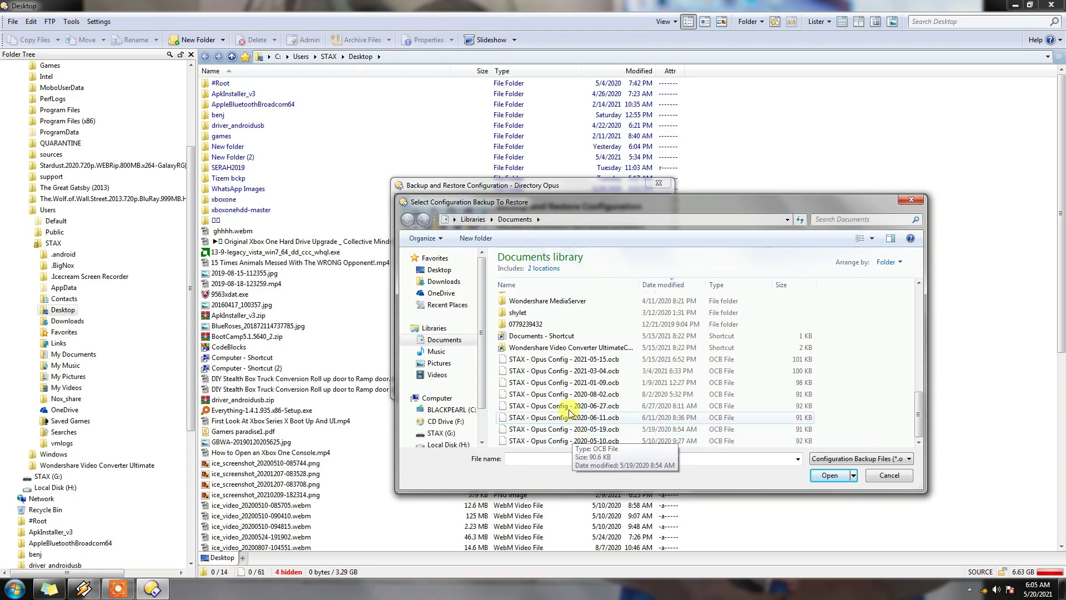
double_click(569, 360)
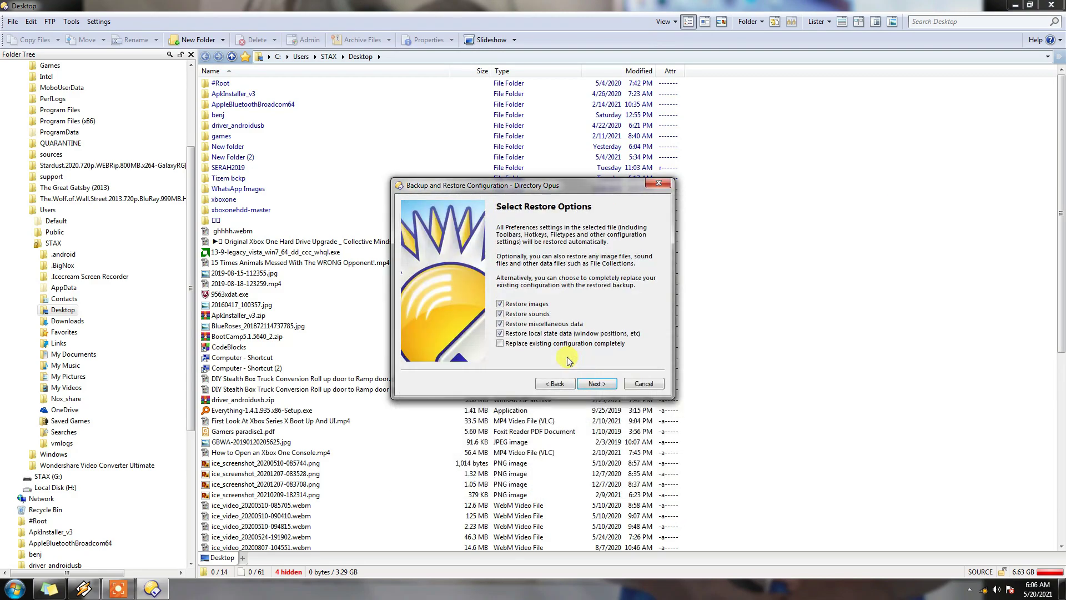
Run the configuration restore with the default restore options and finish the wizard to restart the program.
click(595, 383)
click(595, 383)
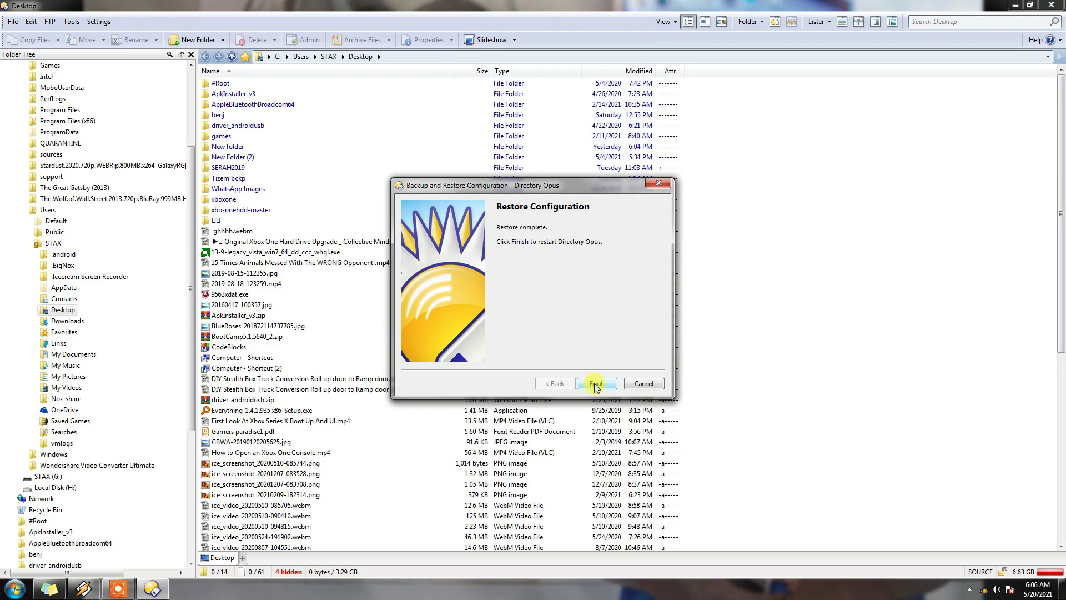
click(595, 384)
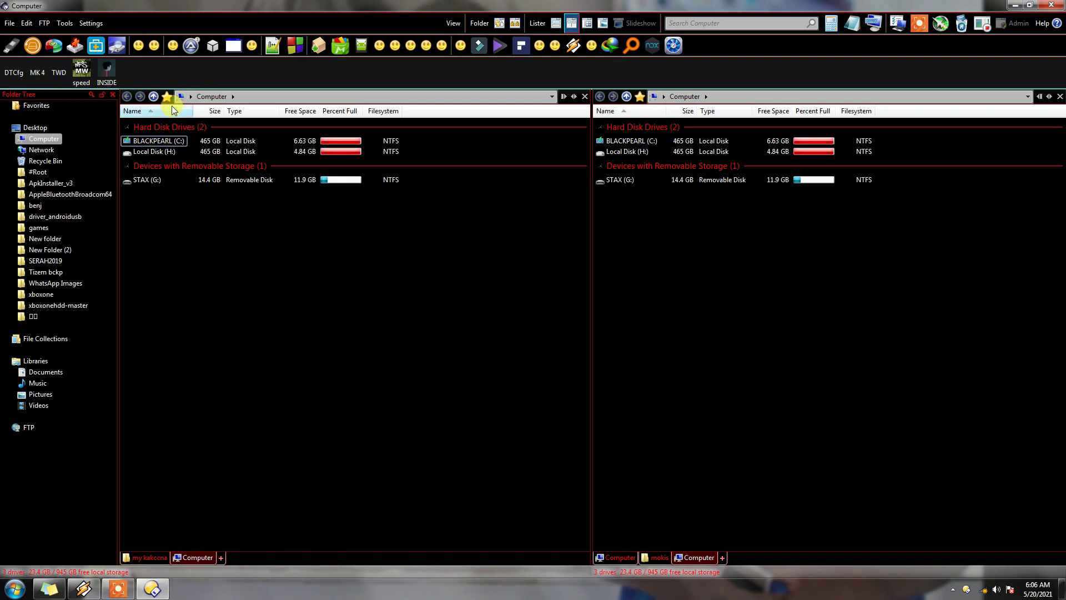
Open the Directory Opus Preferences and view the Favorites List page.
click(92, 25)
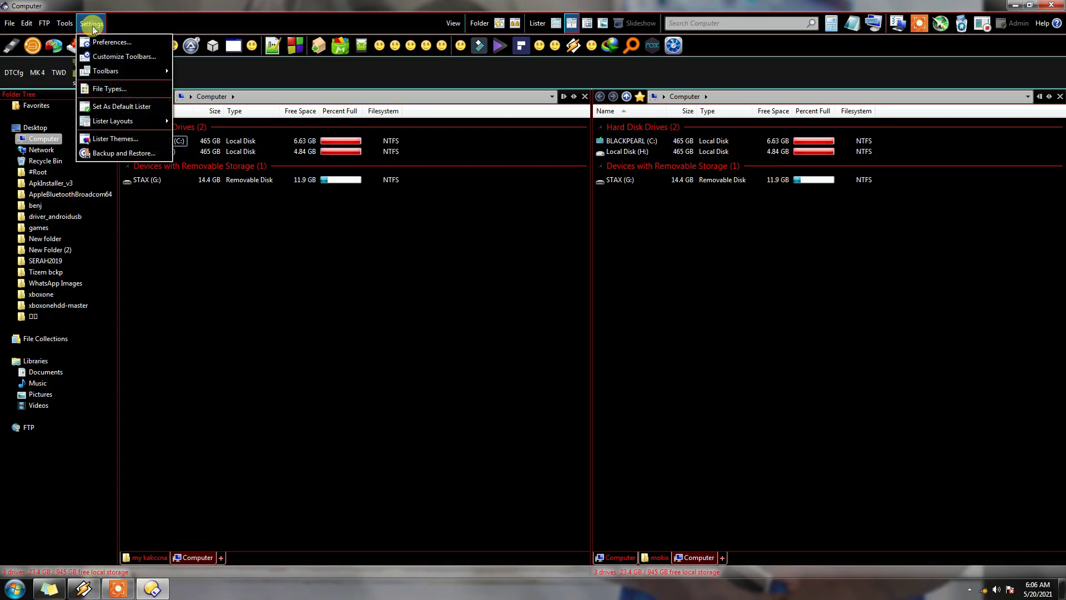
click(65, 24)
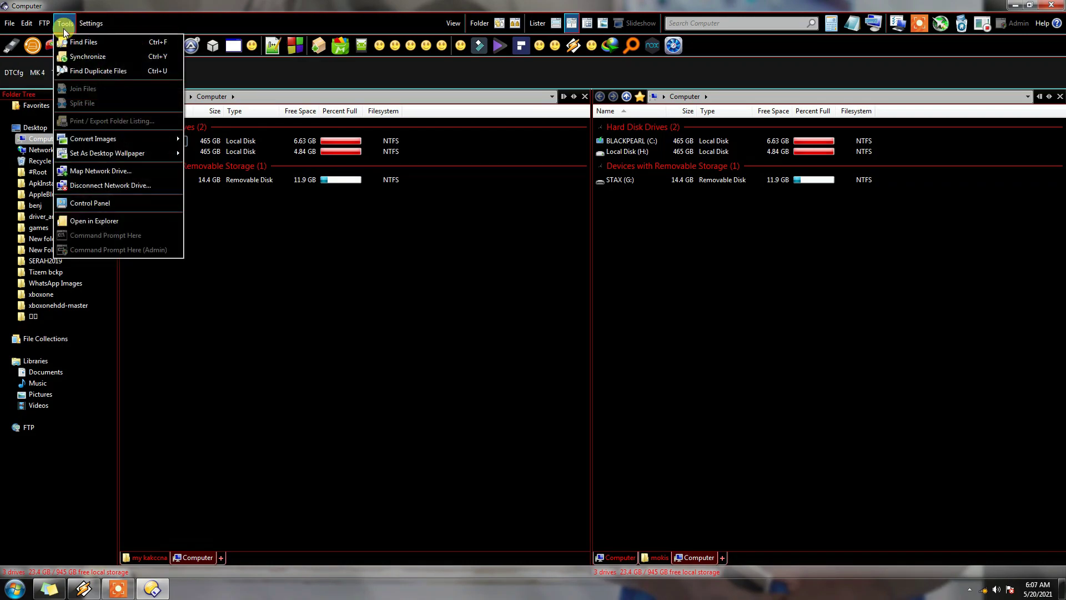
mouse_move(89, 25)
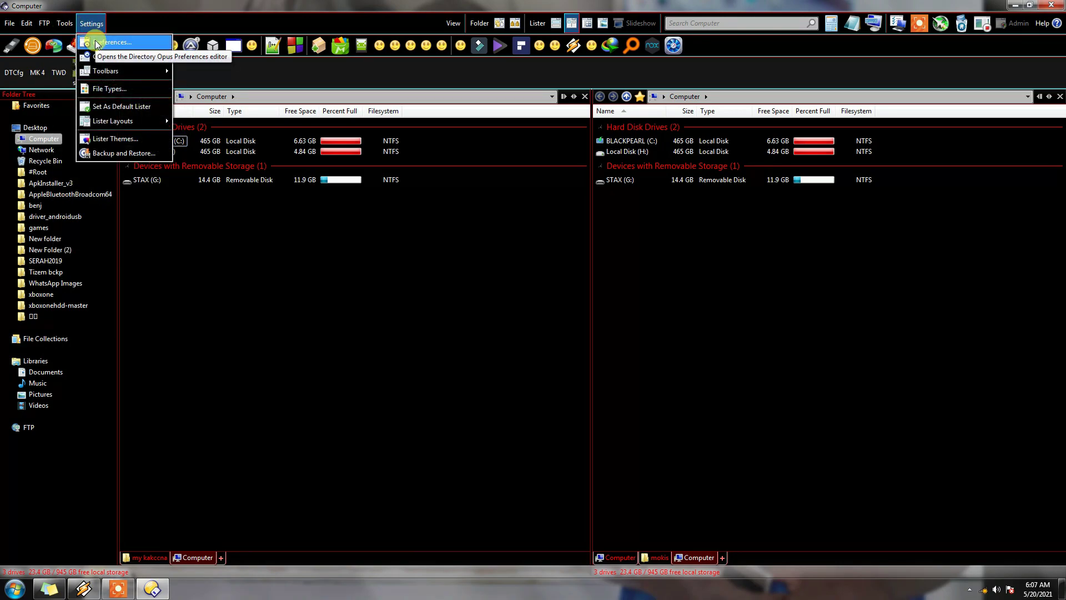
click(97, 43)
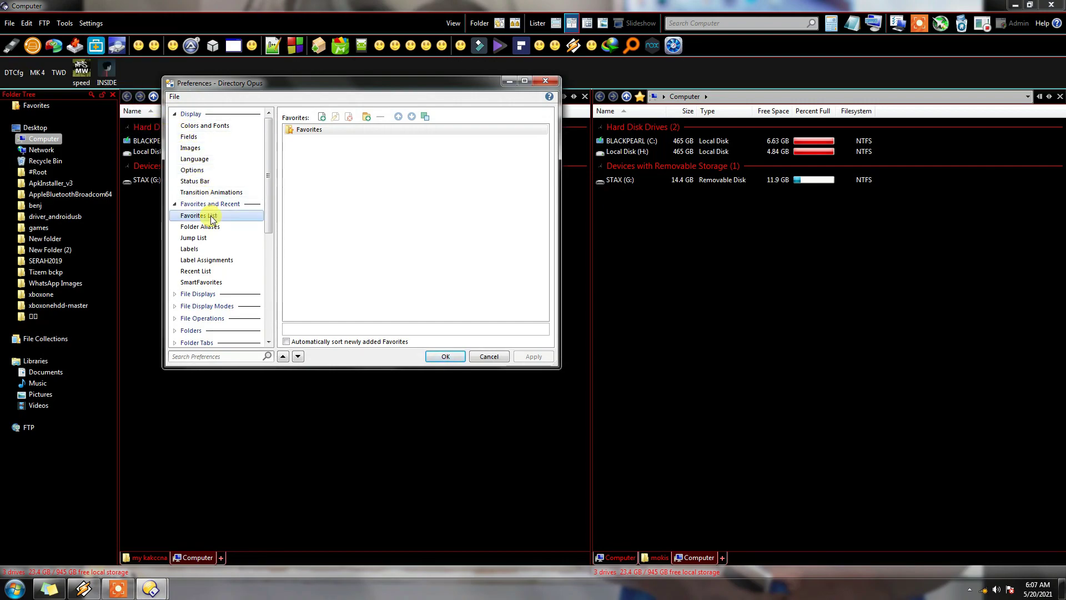
Close the Preferences and open the STAX (G:) drive in a new folder tab.
click(222, 557)
click(444, 355)
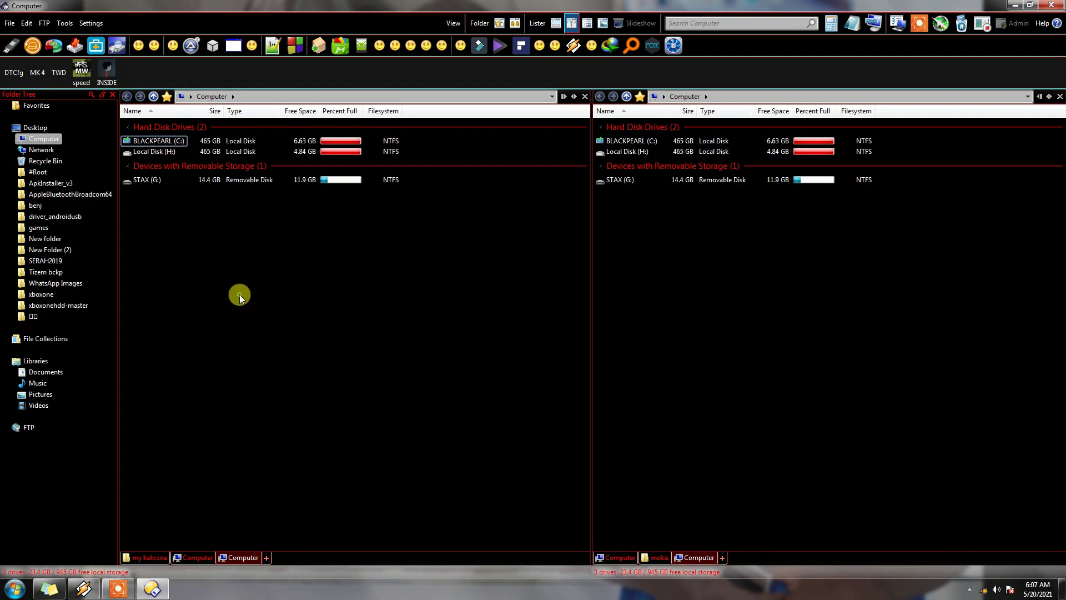
double_click(145, 176)
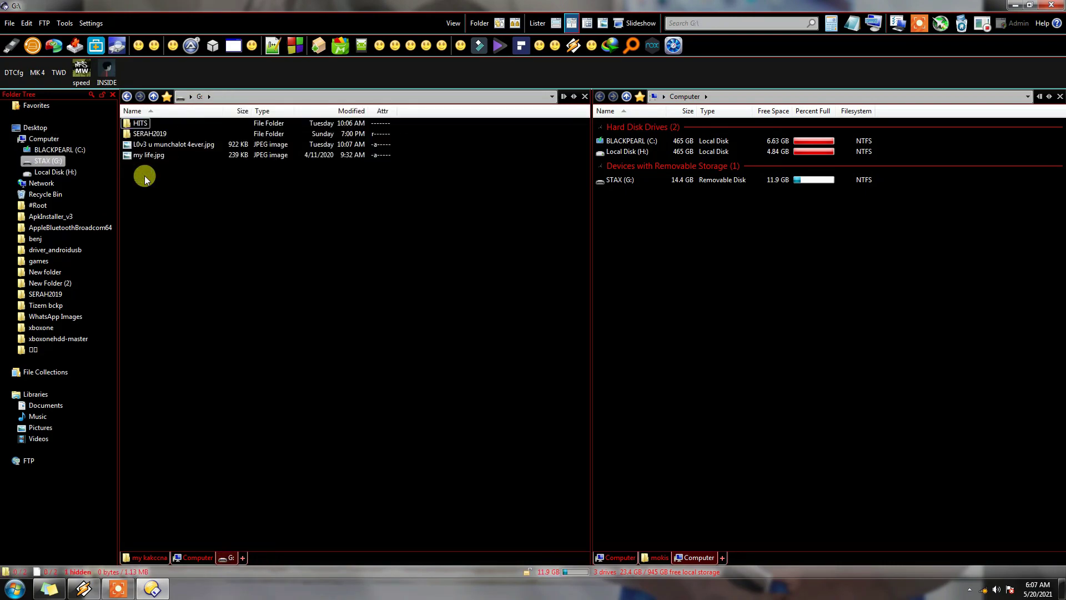
Show the G: drive's contents as thumbnails and try the 64px, 128px and 256px sizes.
click(461, 29)
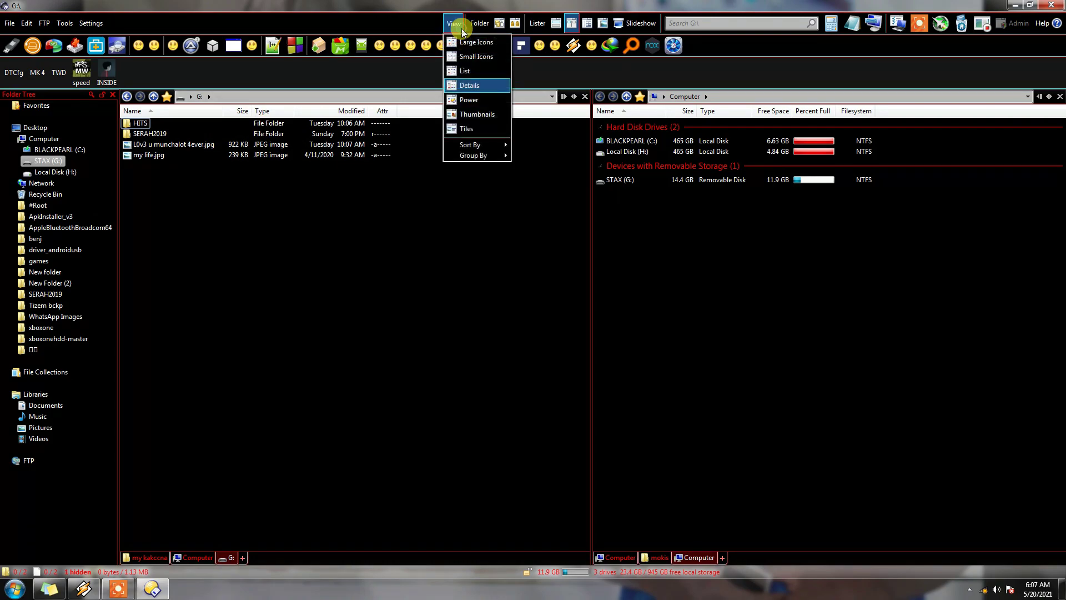
click(476, 111)
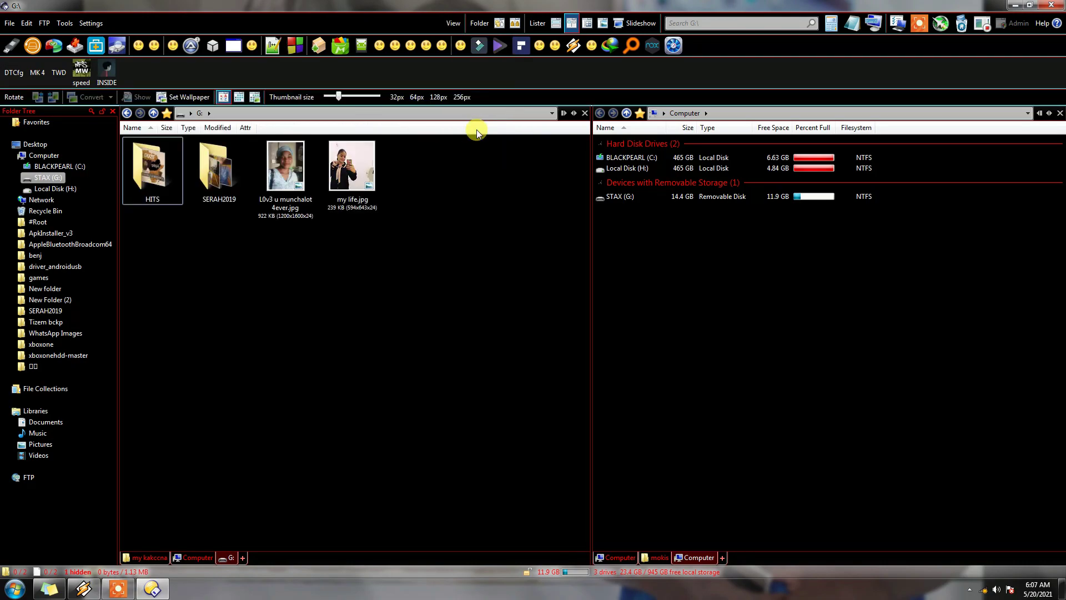
click(418, 99)
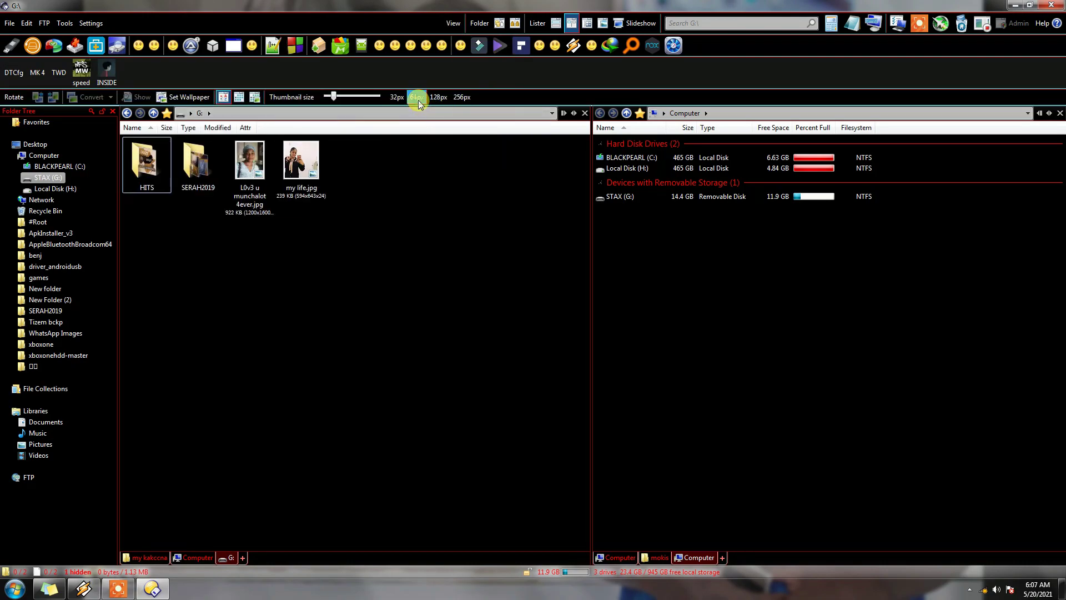
click(437, 99)
click(461, 98)
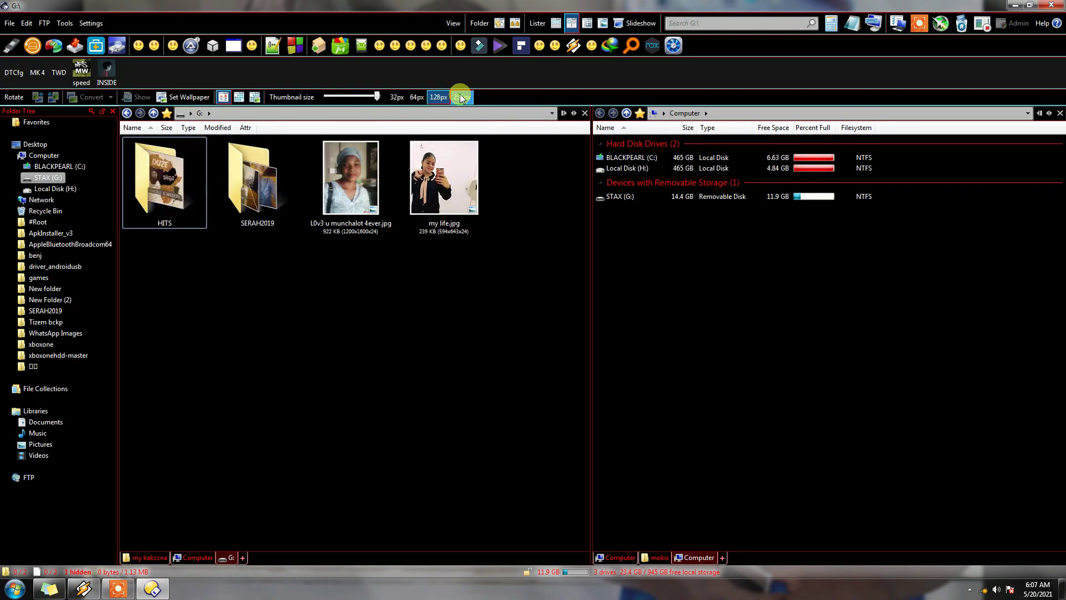
Switch the G: drive listing back to the Details view.
click(459, 24)
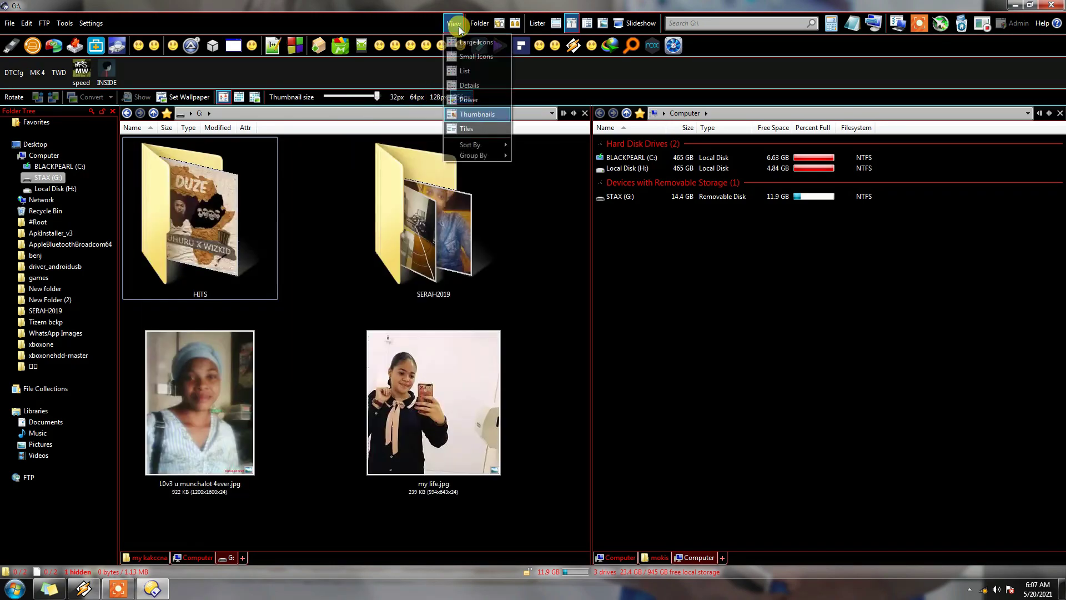
click(472, 86)
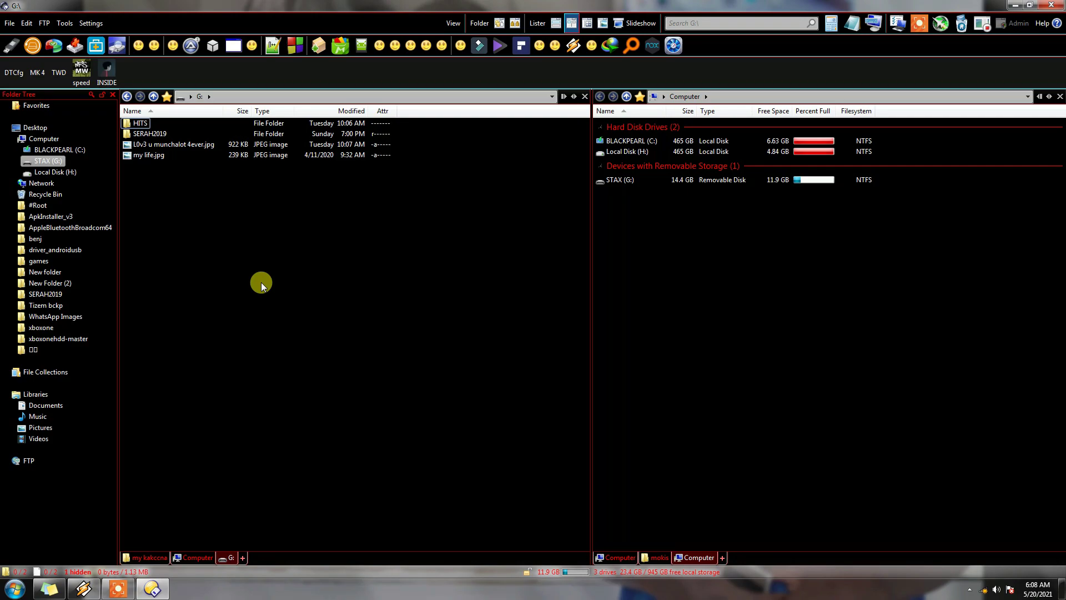
click(65, 23)
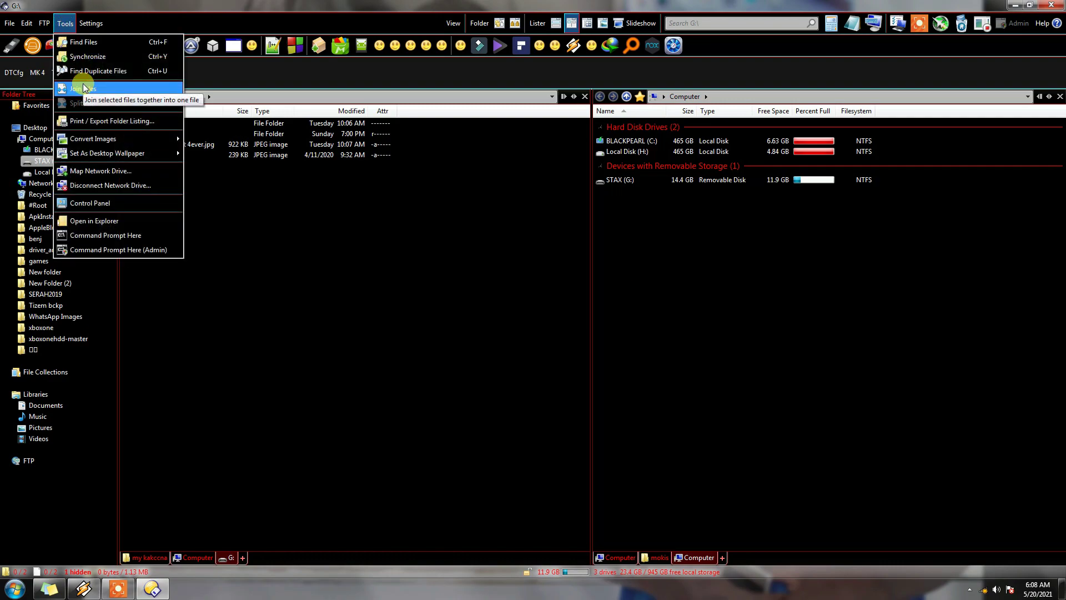
click(134, 15)
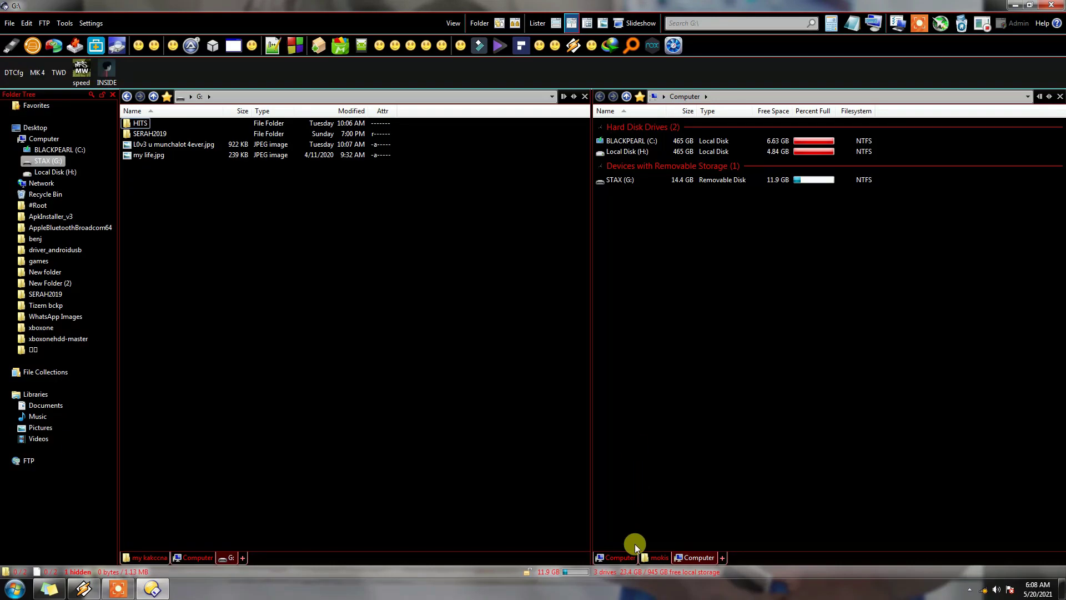
Go to the Desktop folder in the file display that shows Computer.
right_click(626, 98)
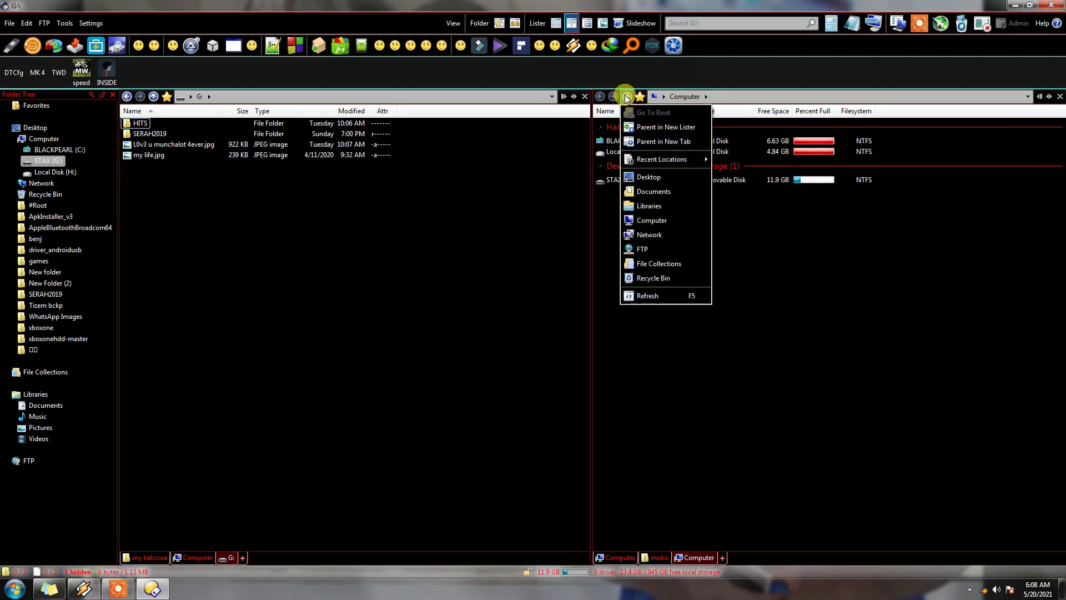
click(651, 178)
right_click(626, 97)
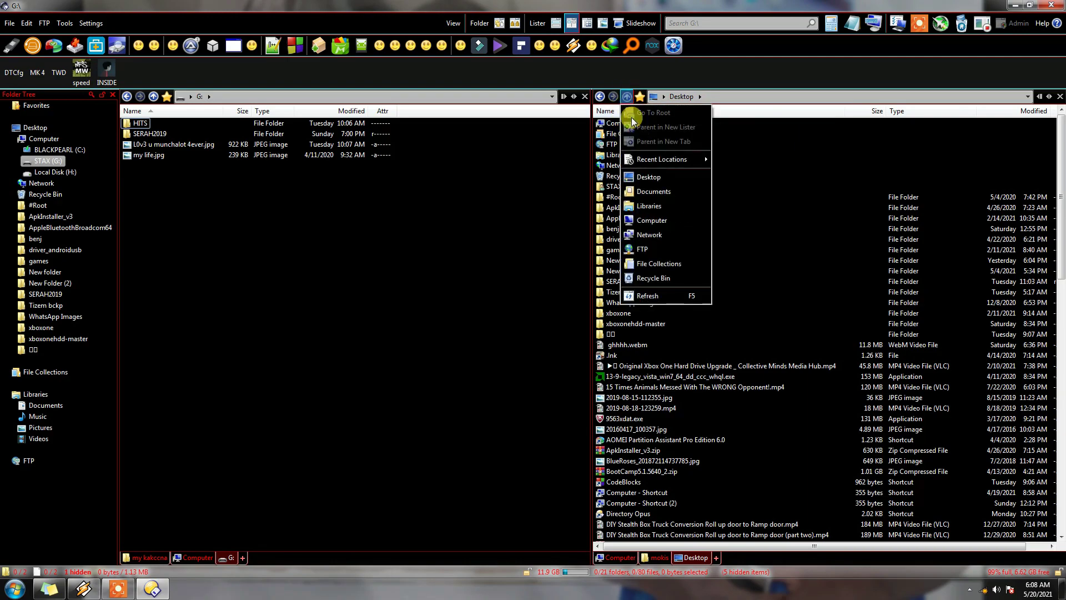
click(640, 96)
click(834, 174)
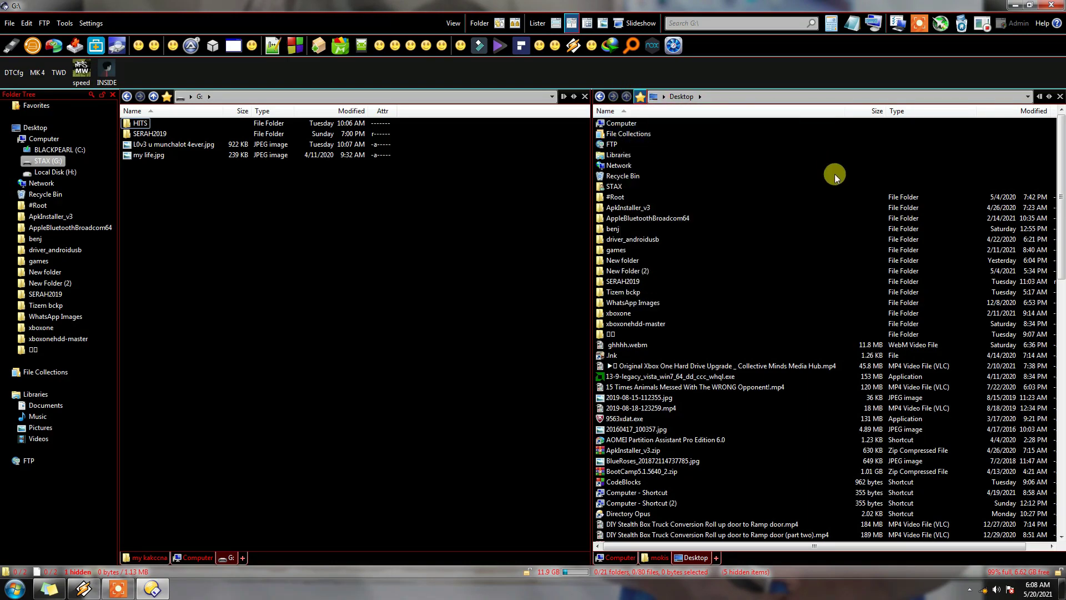
Copy the SERAH2019 folder from the G: drive to the Desktop, replacing all existing files.
click(157, 133)
drag(157, 135, 747, 209)
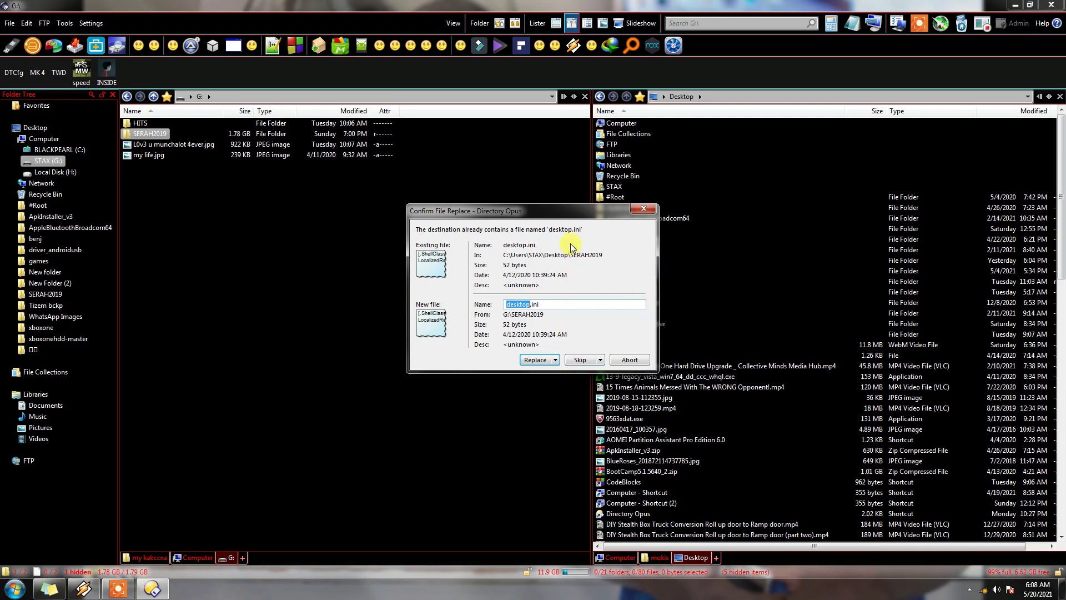
click(556, 359)
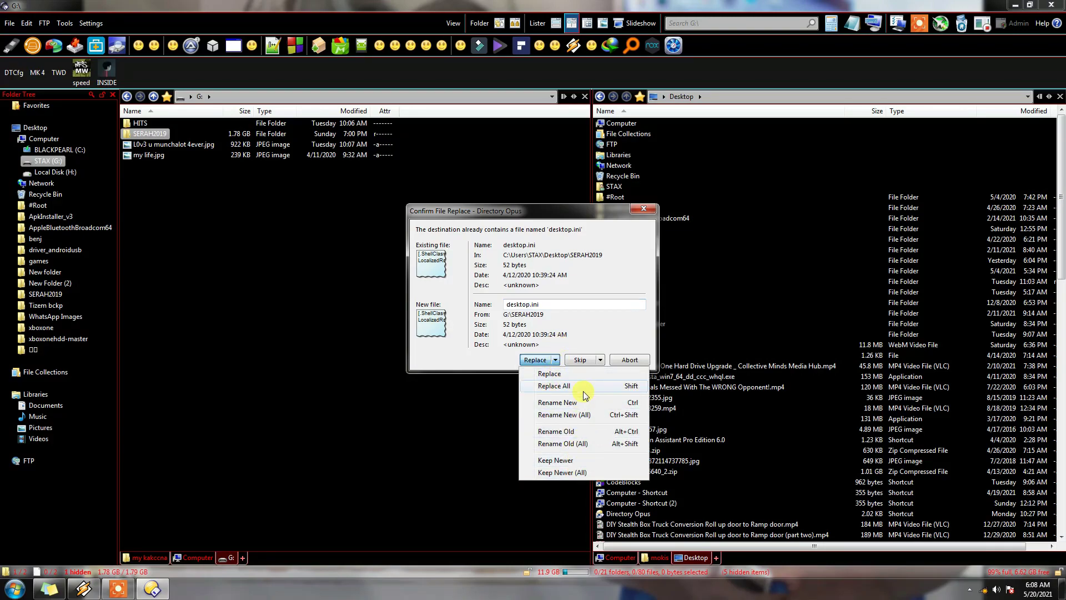
click(619, 328)
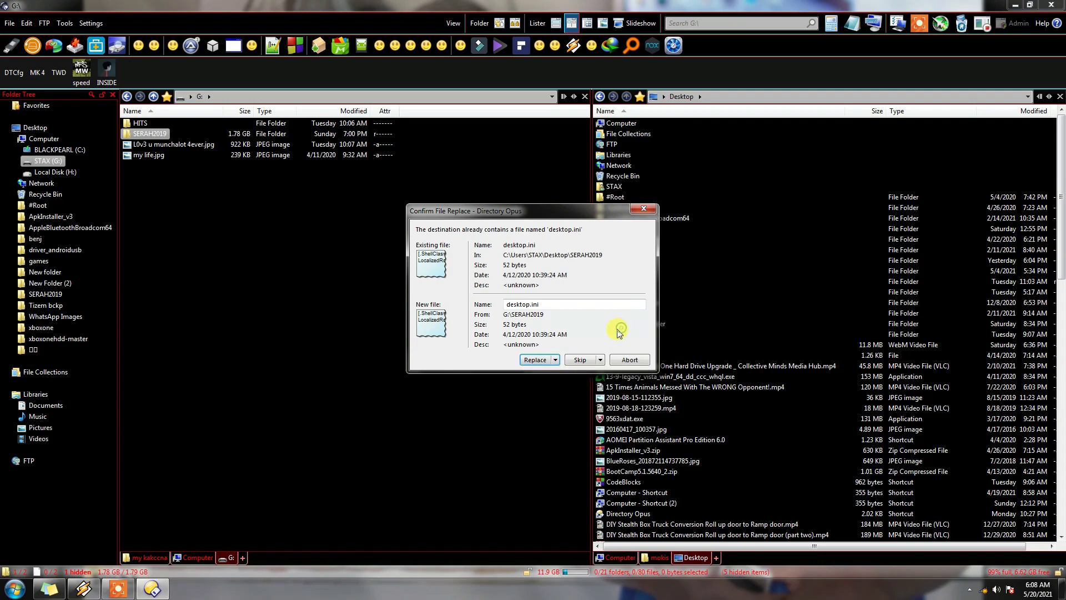
click(556, 360)
click(554, 386)
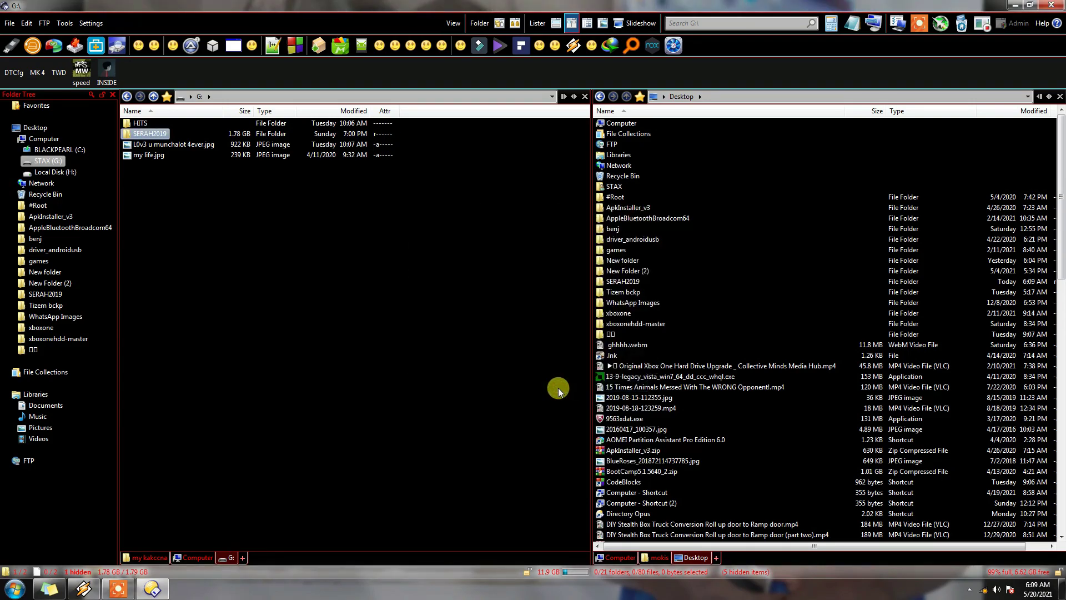
Pause the SERAH2019 copy and enable unattended operation with its error list shown.
click(510, 384)
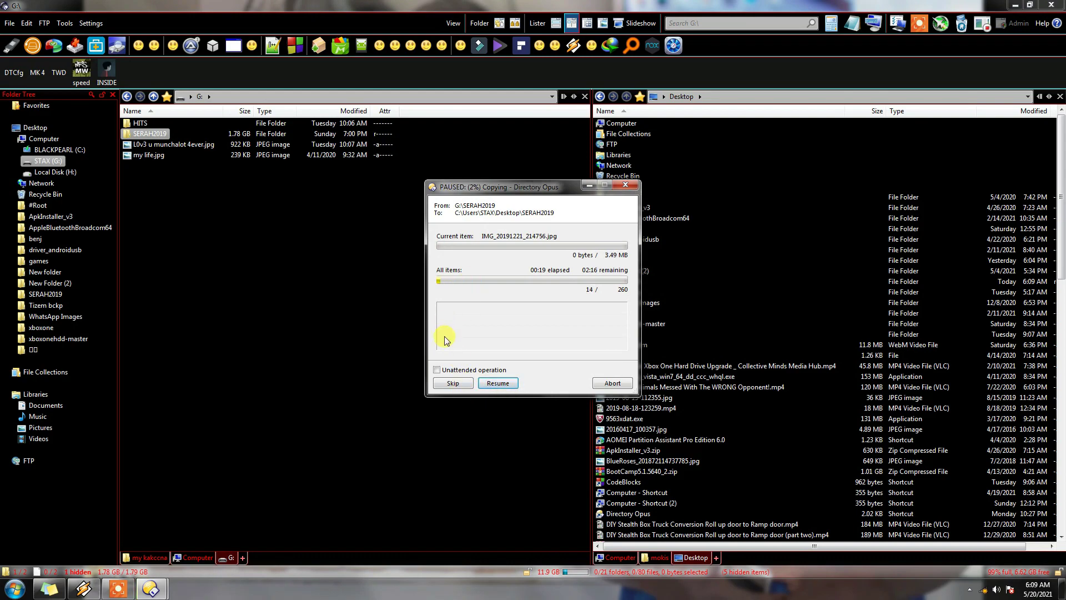
click(448, 371)
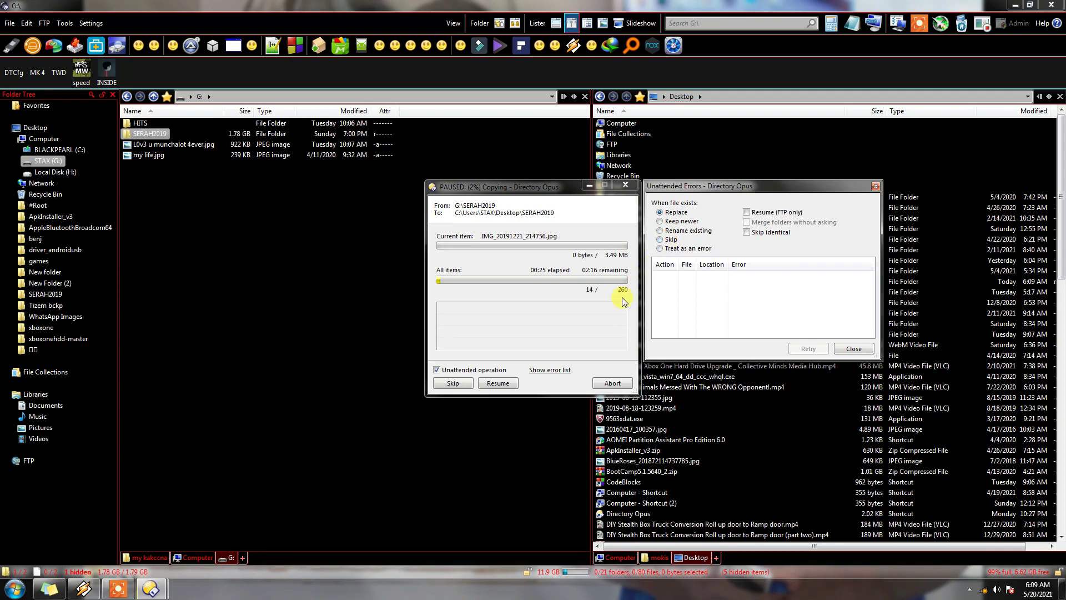
click(606, 364)
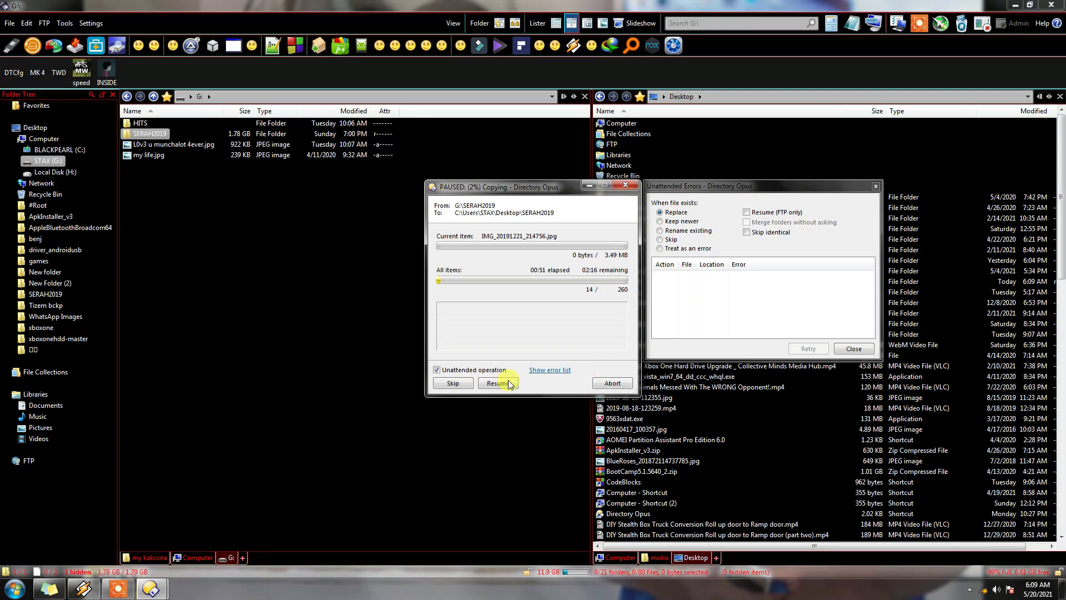
Reveal the hidden items in the G: drive listing and look at the folder's context commands.
click(79, 572)
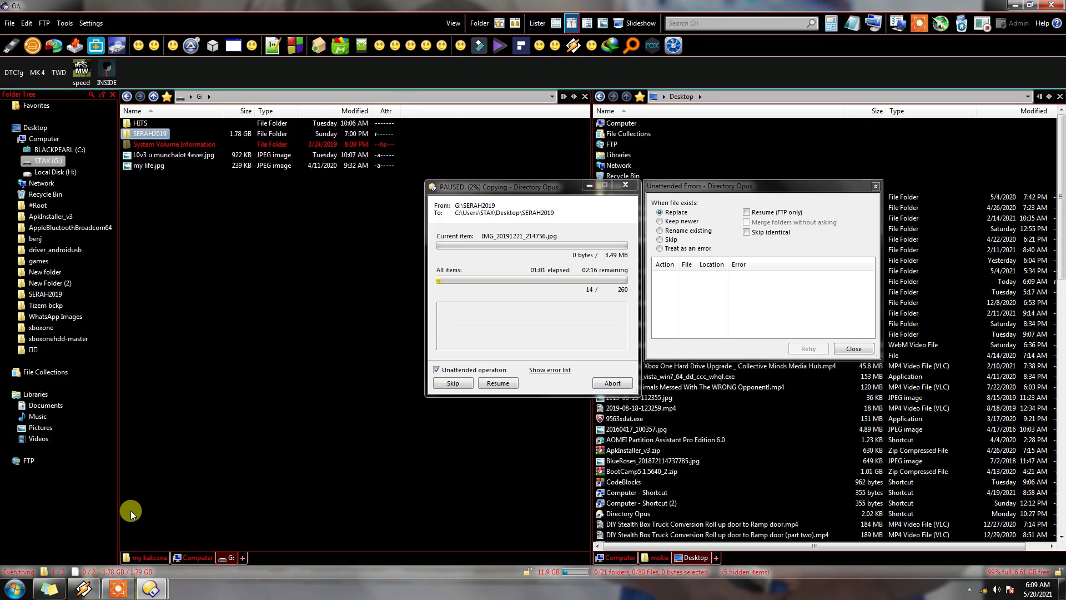
right_click(205, 251)
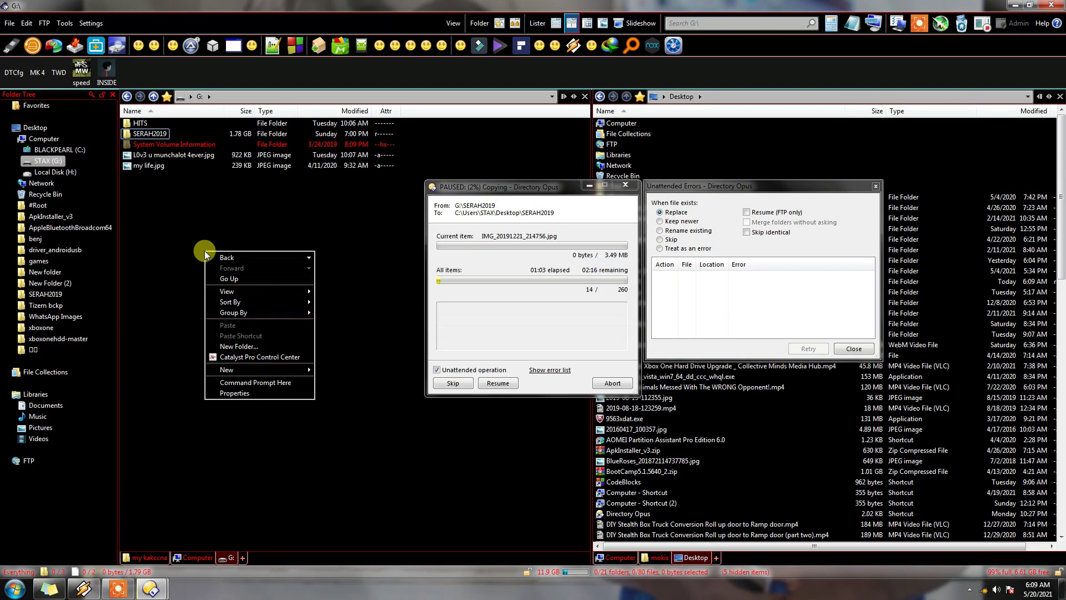
click(324, 464)
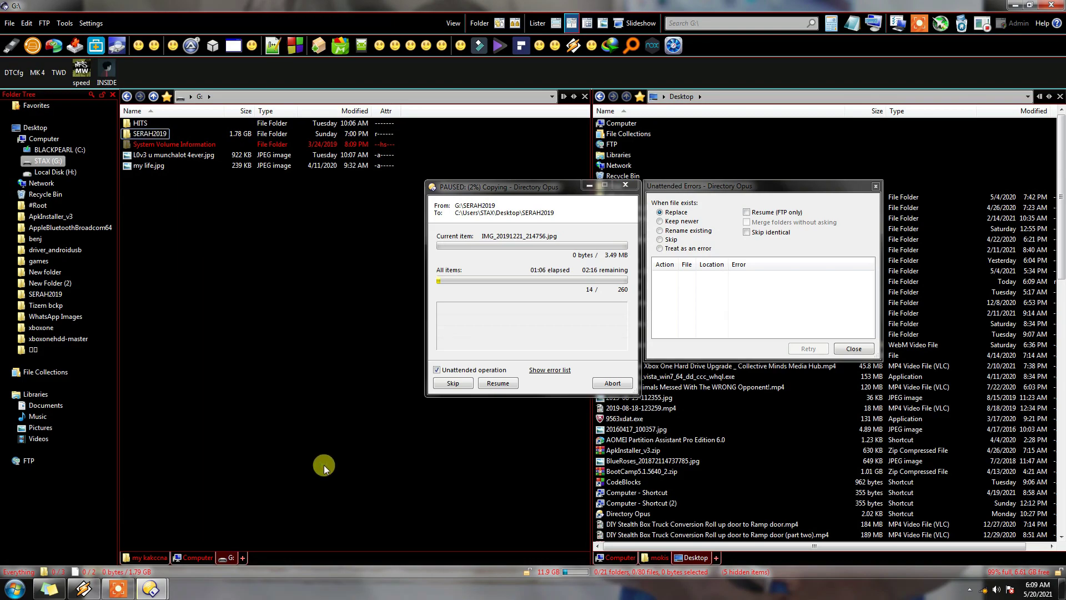
Resume the paused SERAH2019 copy and abort it partway.
click(490, 384)
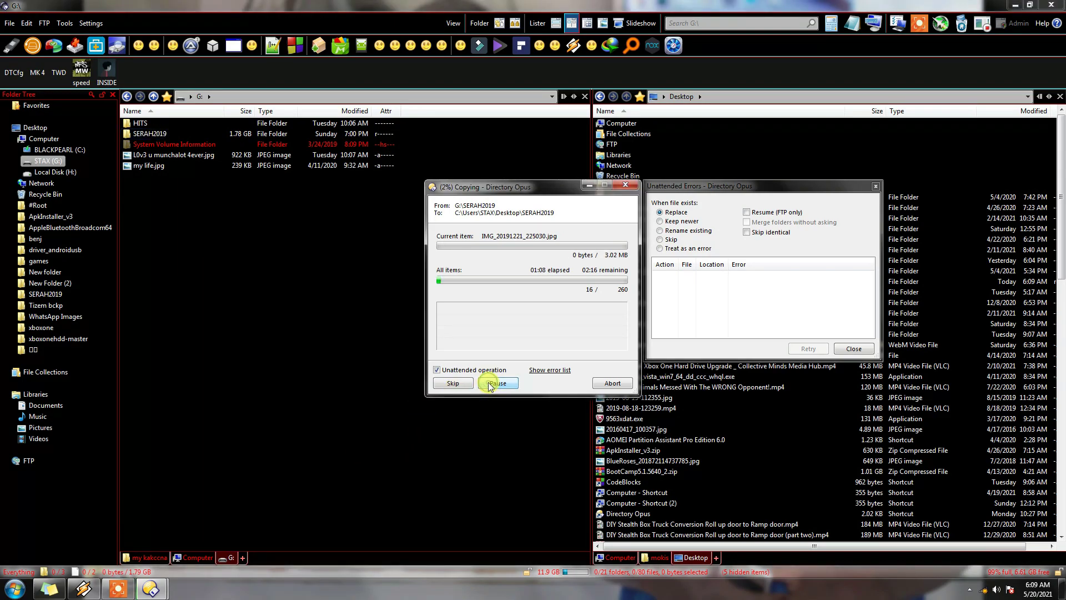
click(596, 383)
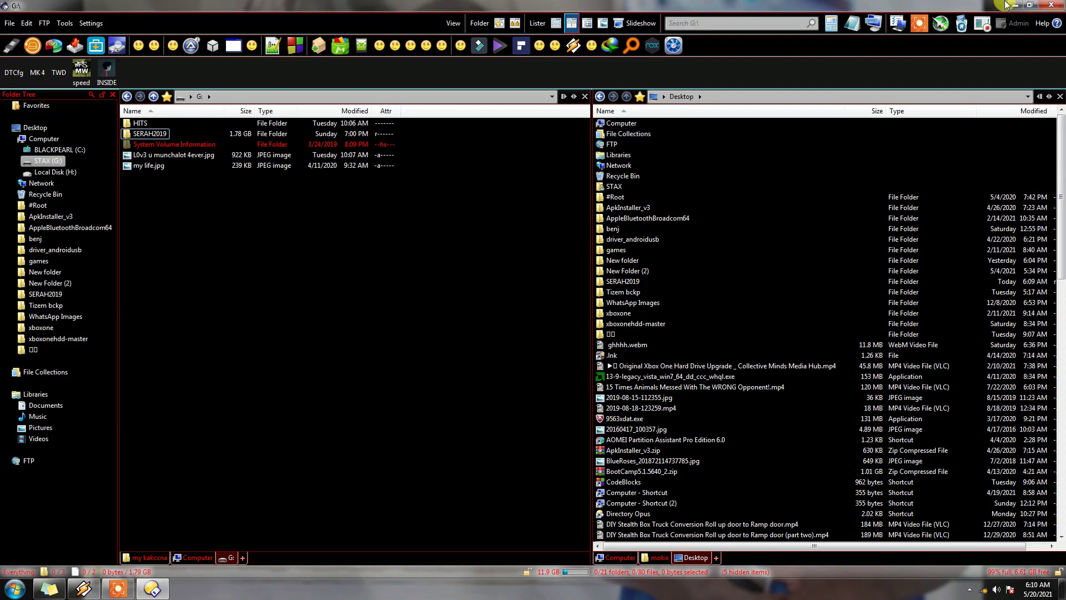
Open another G: tab and swap the two file displays.
click(244, 557)
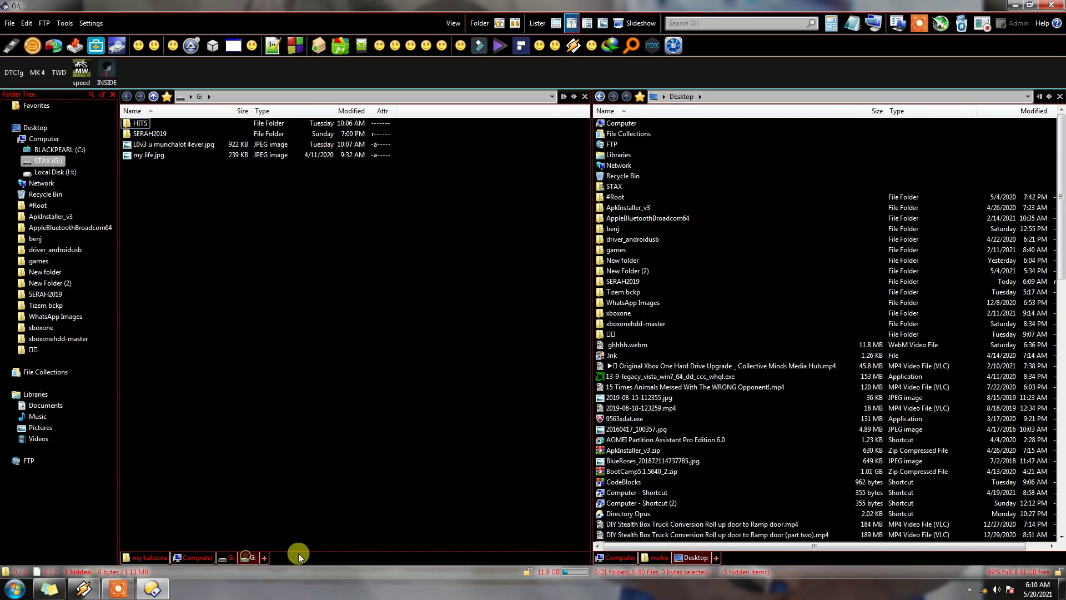
click(572, 97)
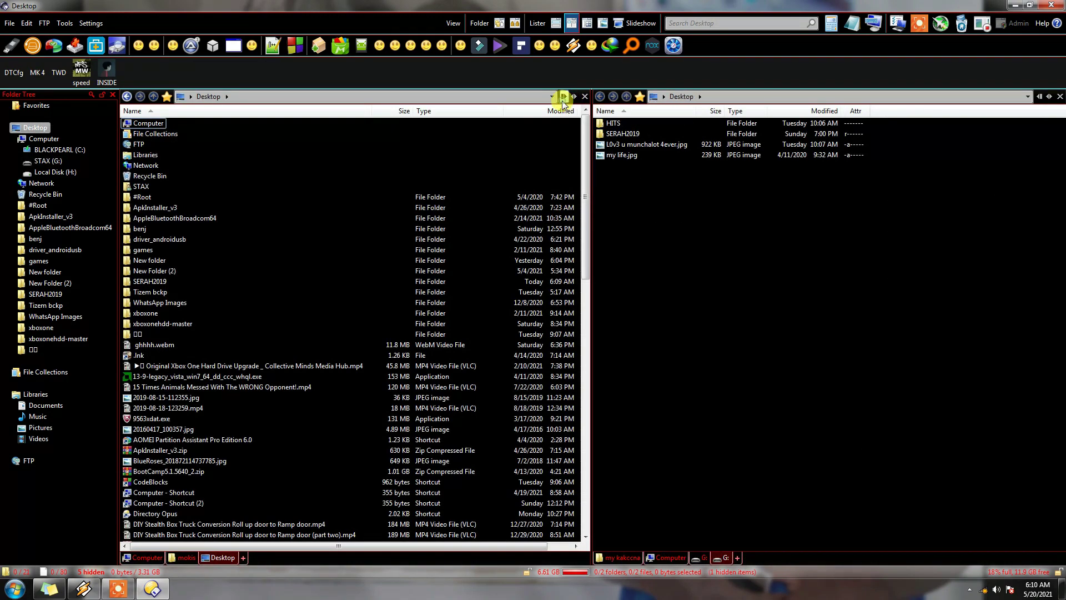
Show the Desktop folder in the other file display as well.
click(564, 98)
click(563, 98)
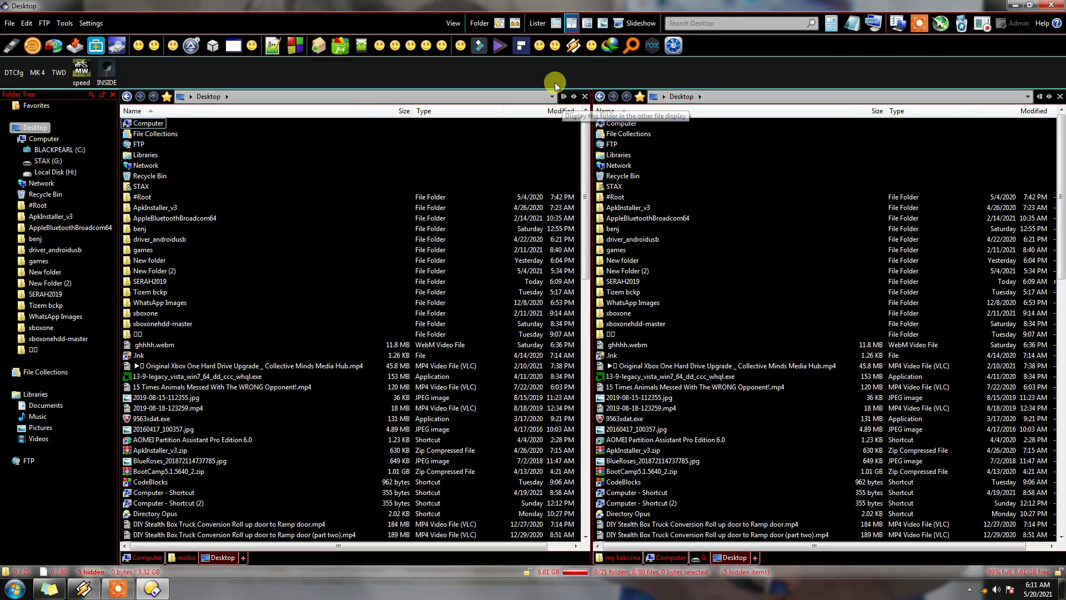
Show the Desktop's contents in flat view and stack the two file displays one above the other.
click(505, 28)
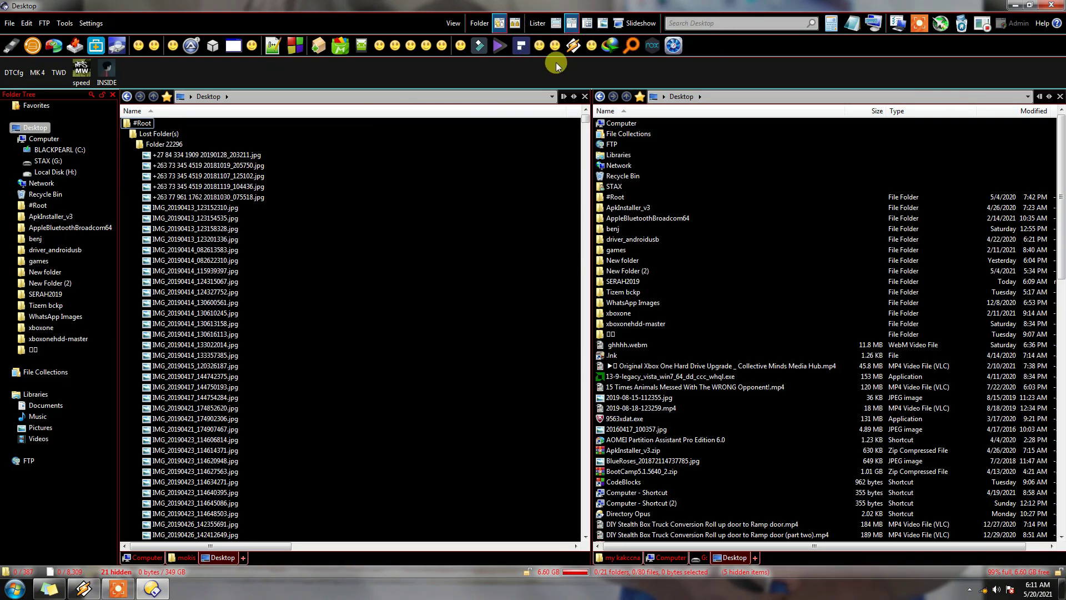
click(559, 27)
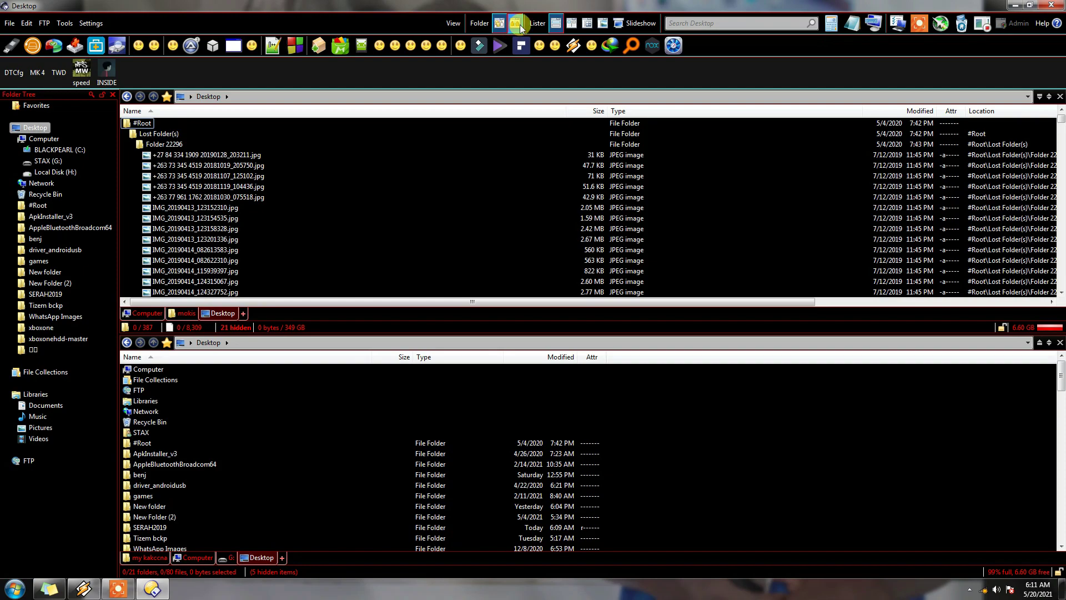
click(555, 22)
Close the lower file display along with all its tabs, and switch to the side-by-side dual display layout.
click(1060, 341)
click(1061, 341)
click(1061, 341)
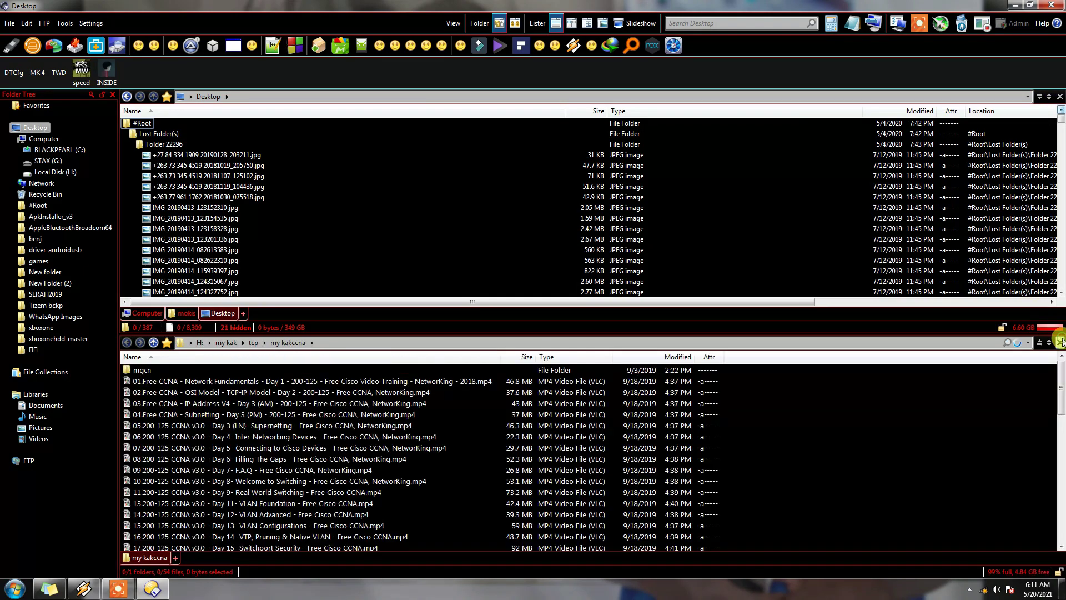
click(1061, 341)
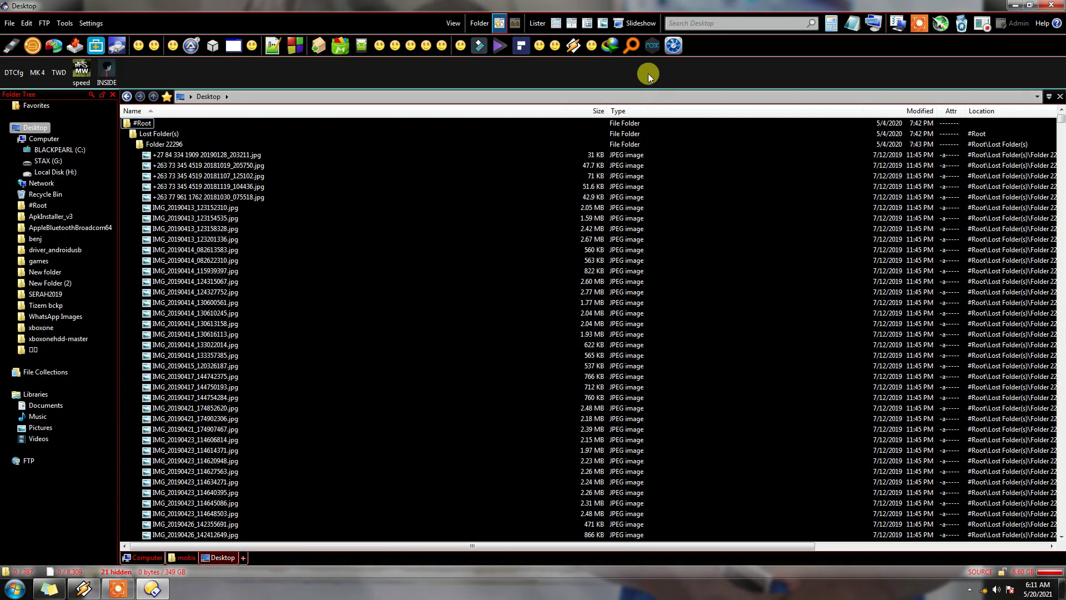
click(572, 25)
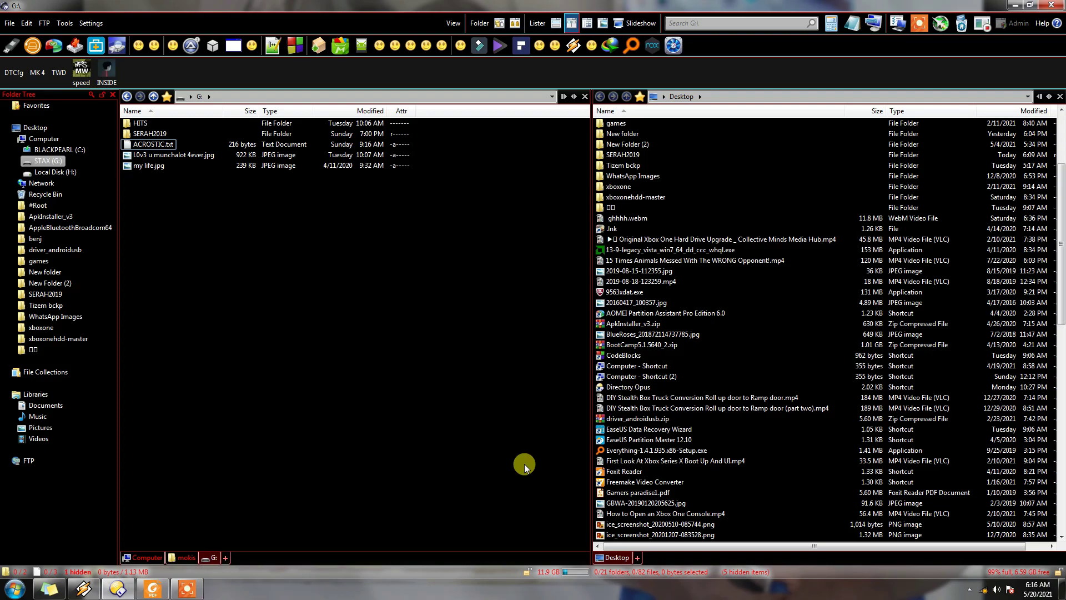
Preview ACROSTIC.txt from the G: drive in the viewer pane.
mouse_move(168, 149)
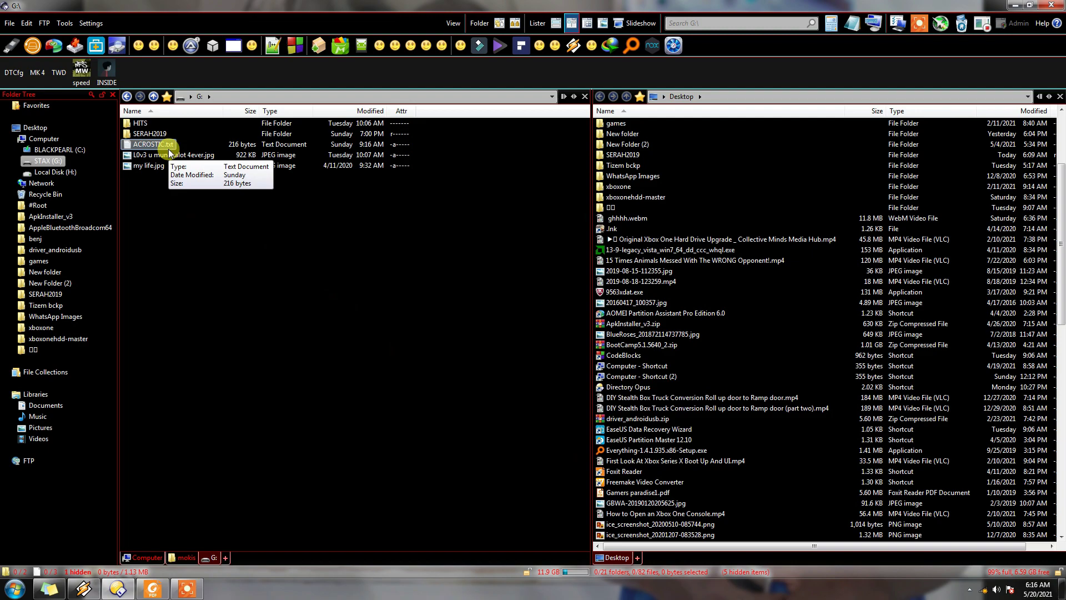
click(167, 145)
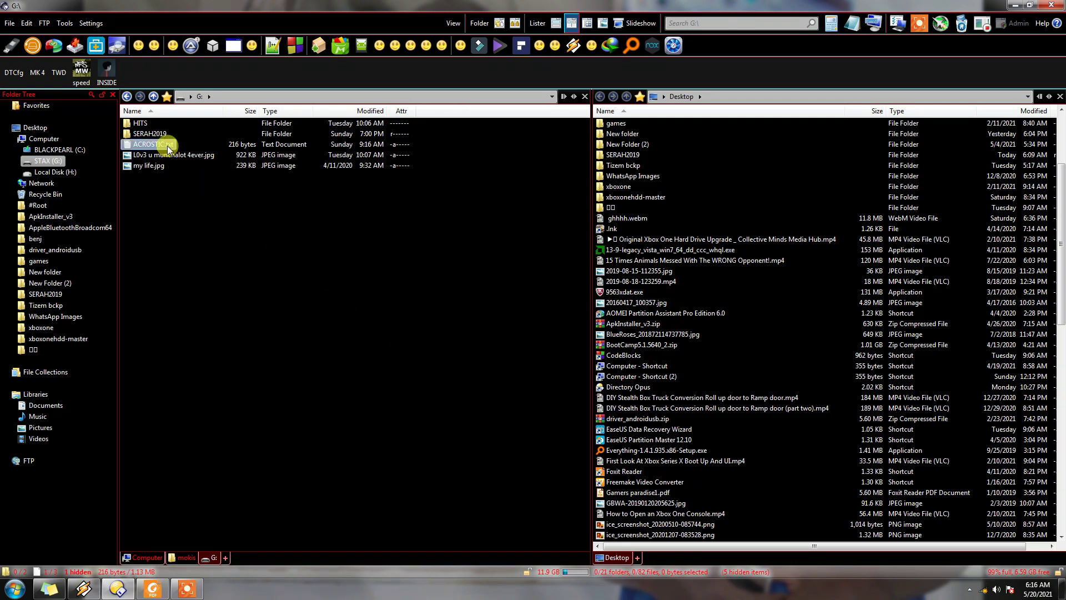
click(606, 28)
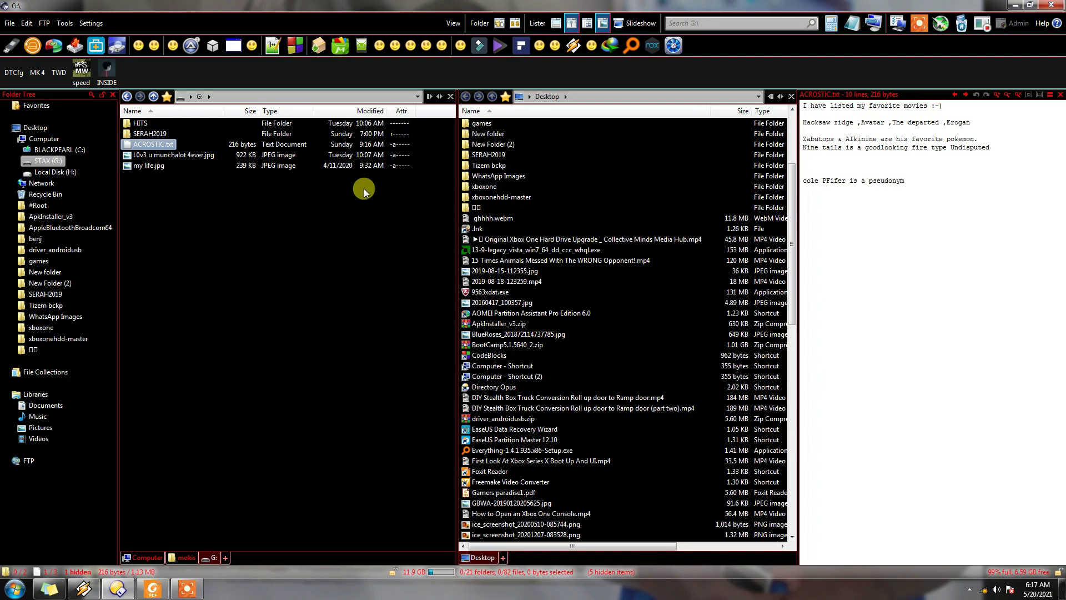
Minimize Directory Opus to switch to Gamers paradise1.pdf in Foxit Reader.
click(1014, 5)
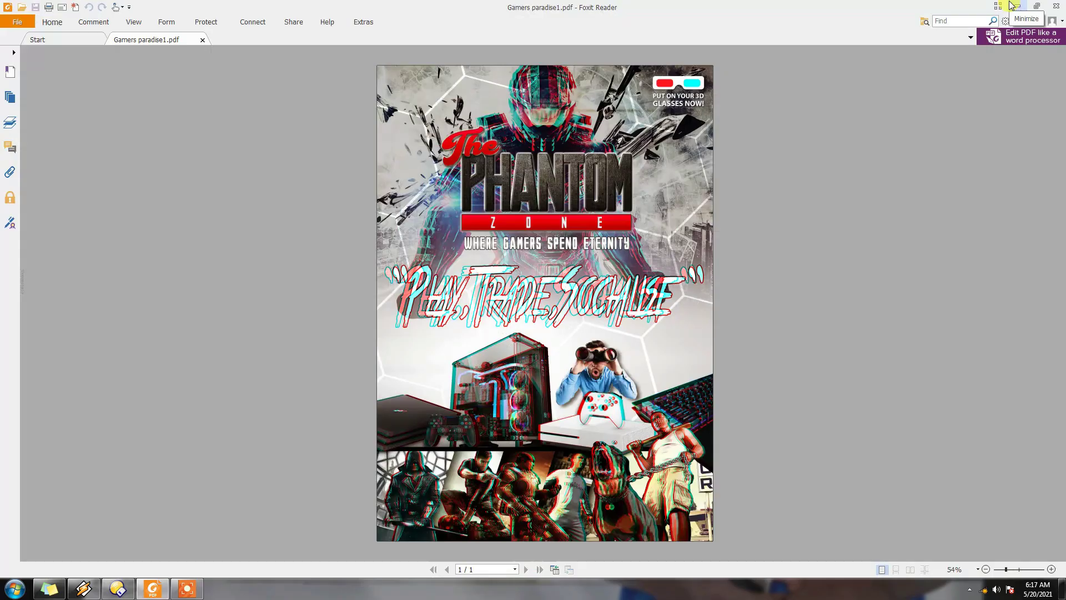